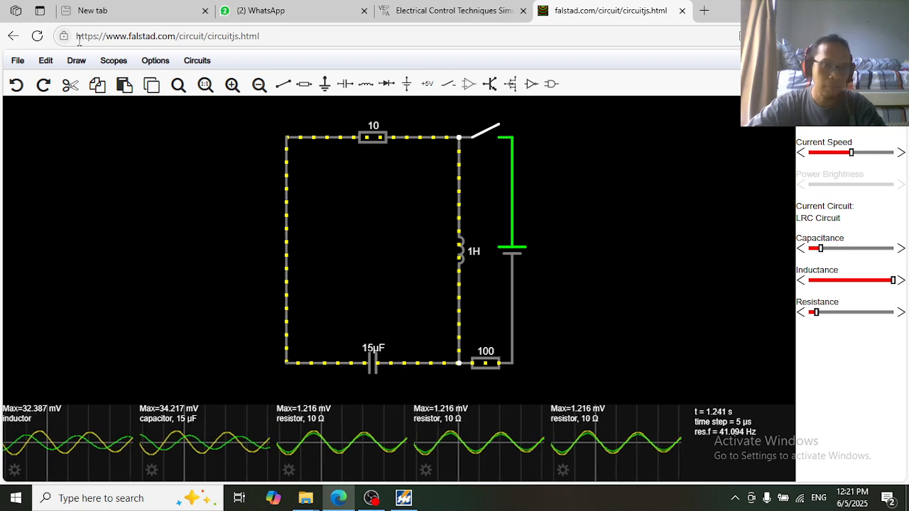
Toggle the LRC circuit's SPST switch several times, leaving it closed so current flows
{"action": "left_click", "coordinate": [262, 35]}
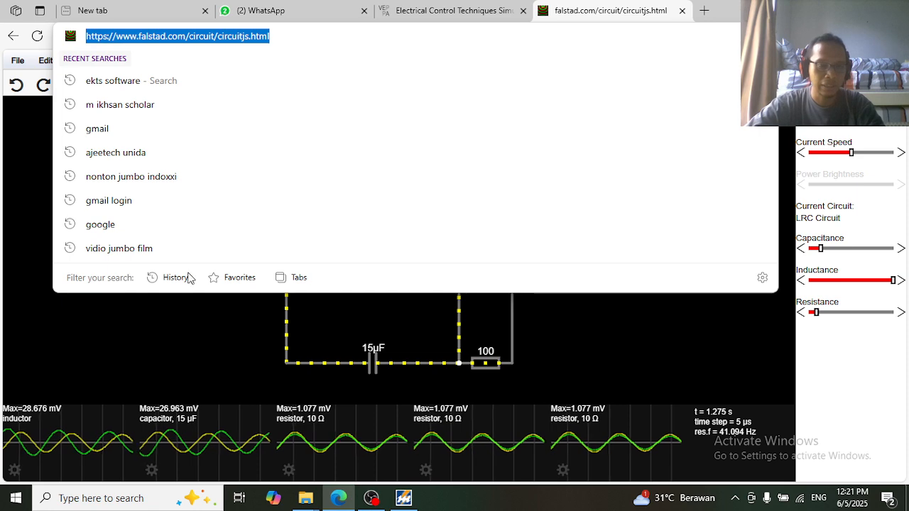
{"action": "left_click", "coordinate": [118, 353]}
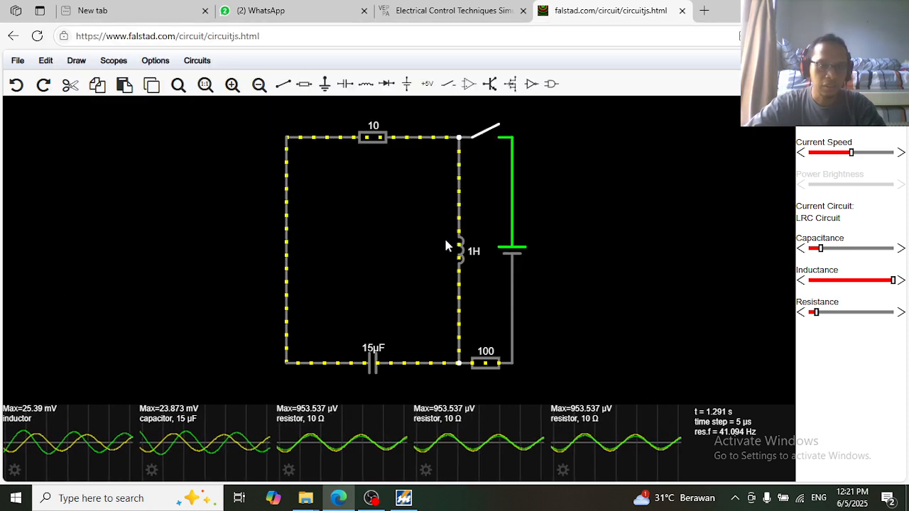
{"action": "left_click", "coordinate": [489, 139]}
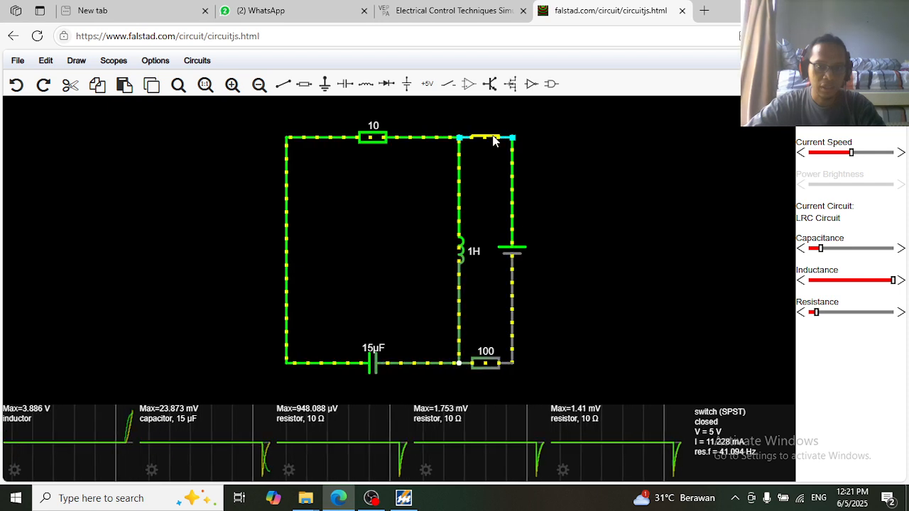
{"action": "left_click", "coordinate": [488, 142]}
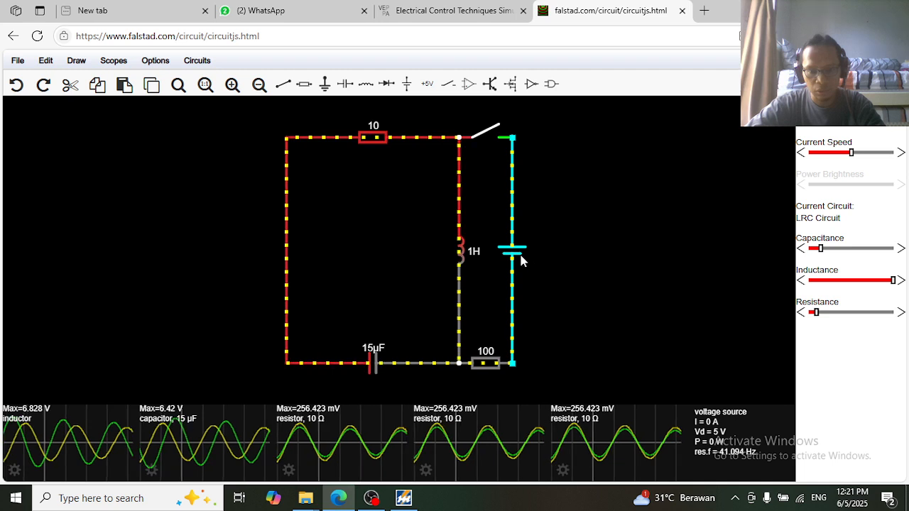
{"action": "left_click", "coordinate": [493, 135]}
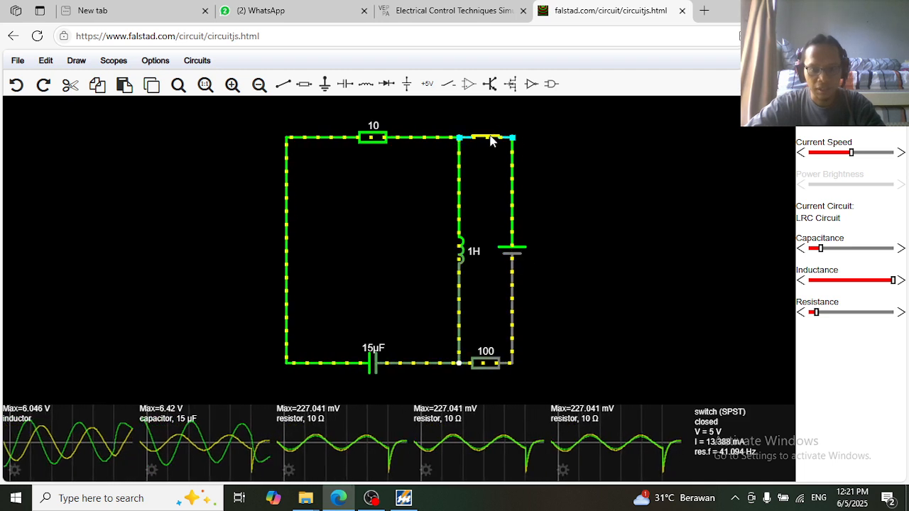
{"action": "left_click", "coordinate": [490, 137]}
{"action": "left_click", "coordinate": [490, 137]}
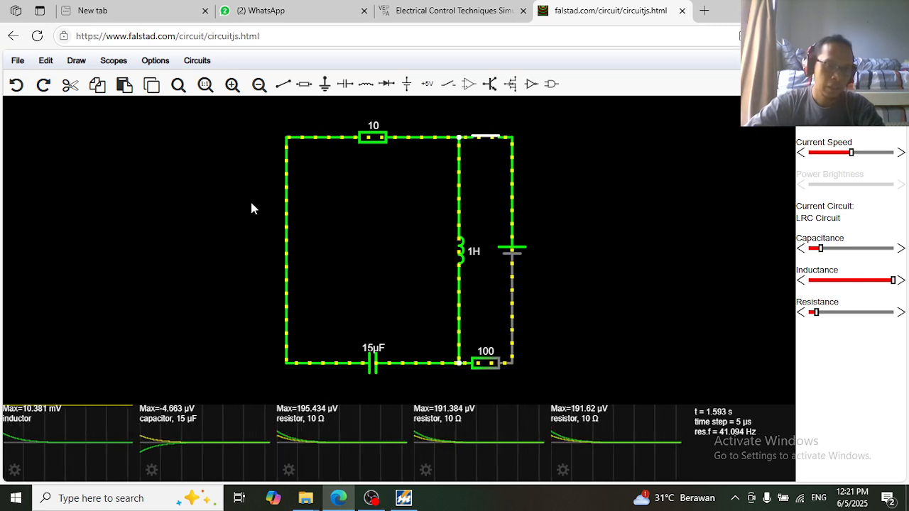
Clear the LRC example with File > New Blank Circuit, resetting time to 0 s
{"action": "left_click", "coordinate": [18, 61]}
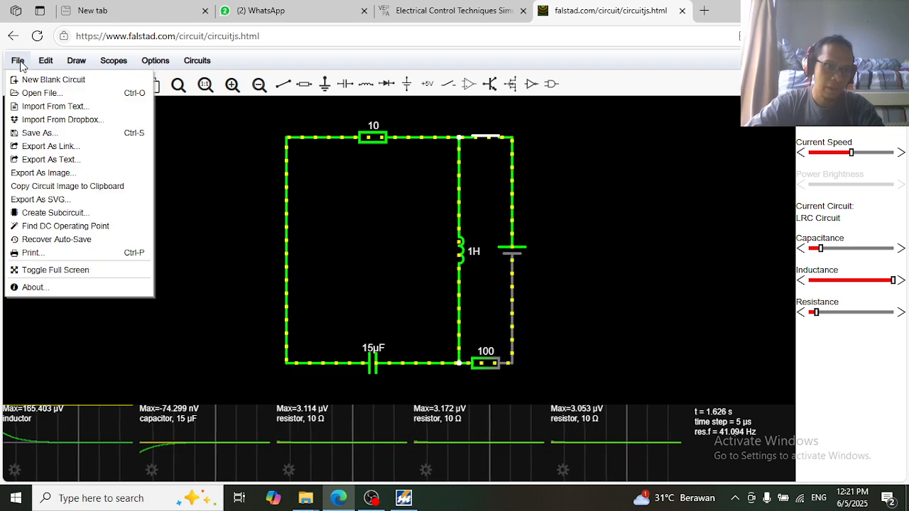
{"action": "left_click", "coordinate": [77, 85]}
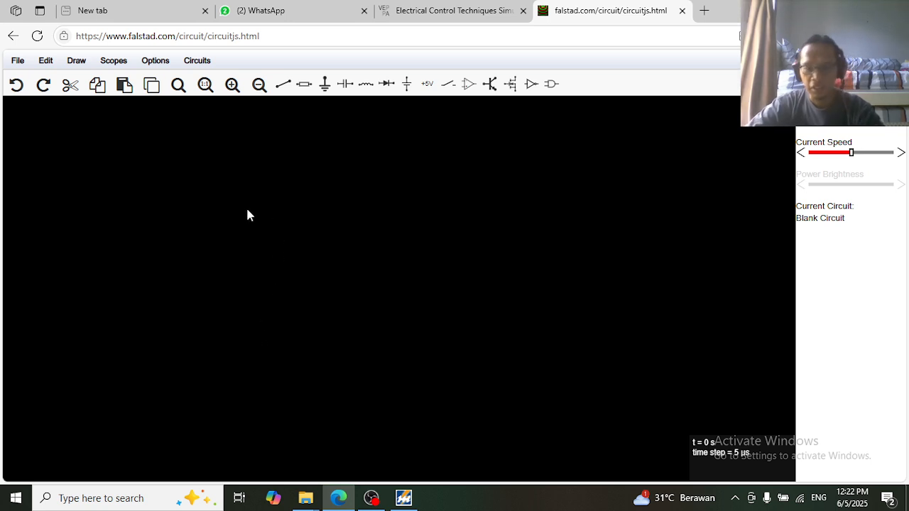
{"action": "left_click", "coordinate": [45, 61]}
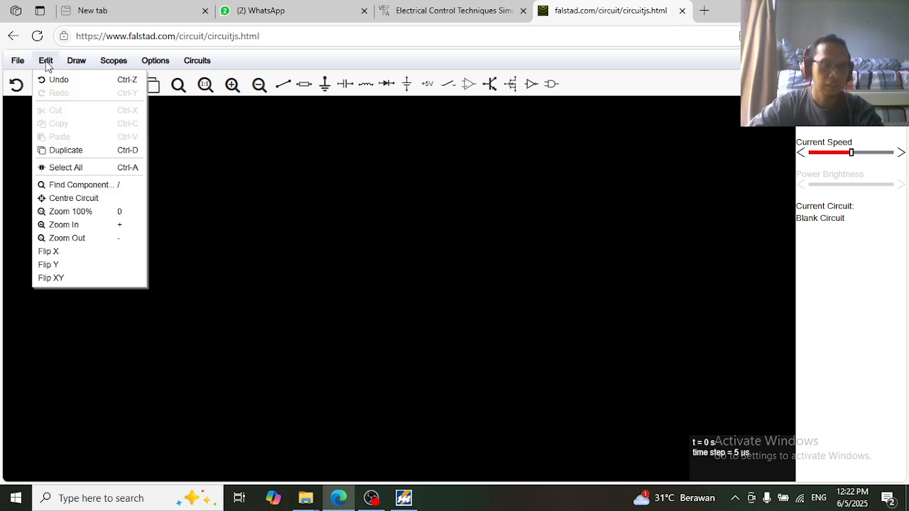
Place two 1k resistors side by side across the middle of the blank canvas
{"action": "mouse_move", "coordinate": [75, 62]}
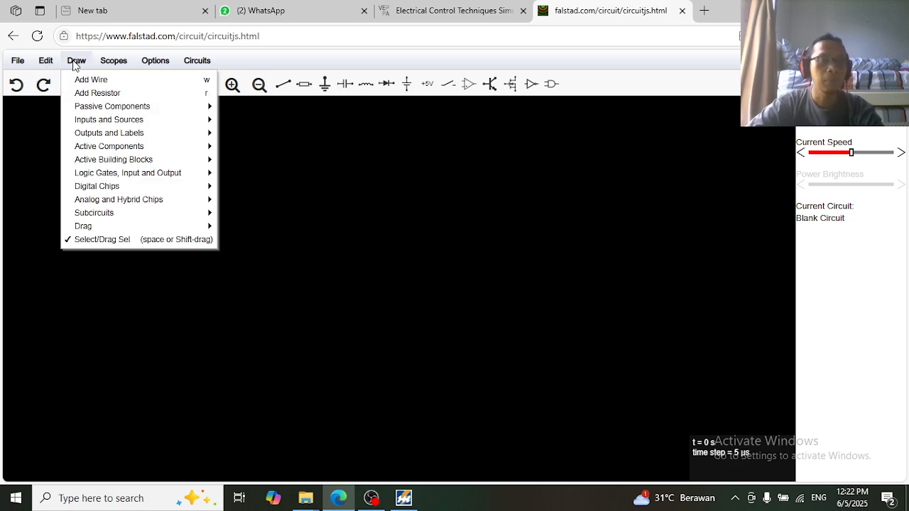
{"action": "mouse_move", "coordinate": [106, 186]}
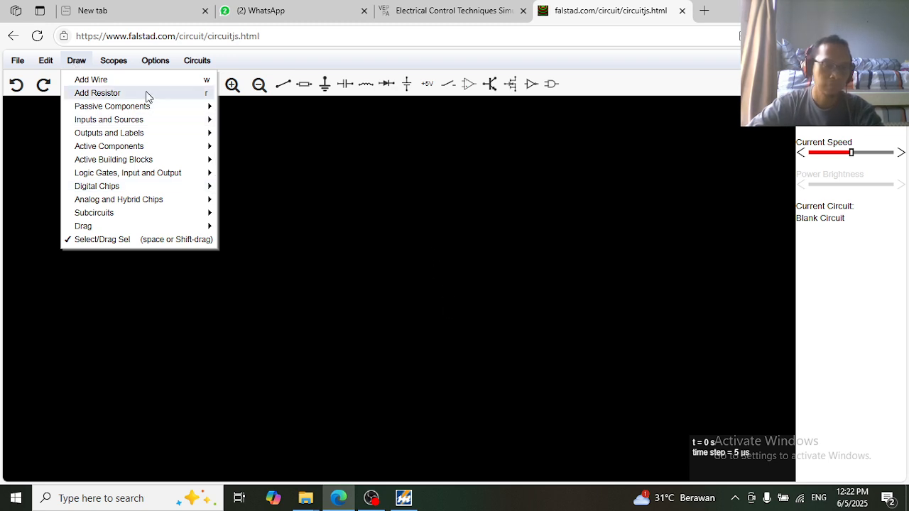
{"action": "left_click", "coordinate": [104, 97]}
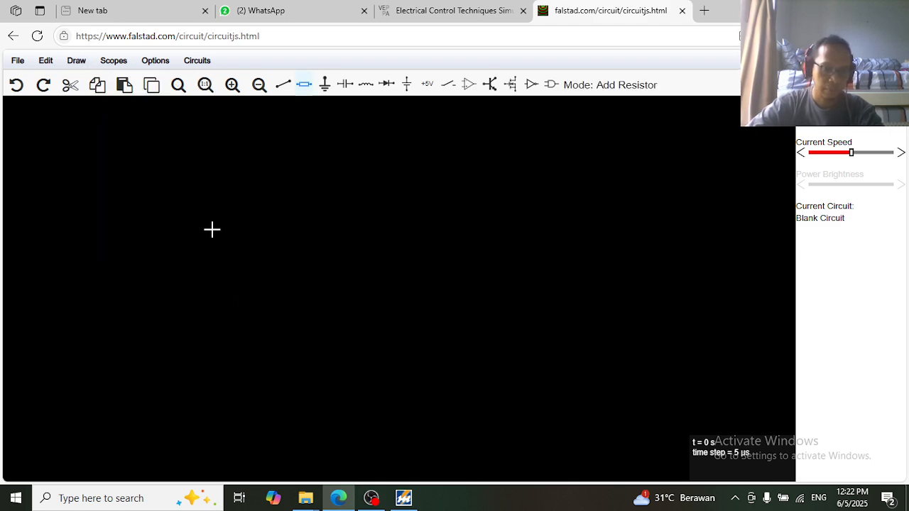
{"action": "left_click_drag", "start_coordinate": [199, 223], "coordinate": [301, 223]}
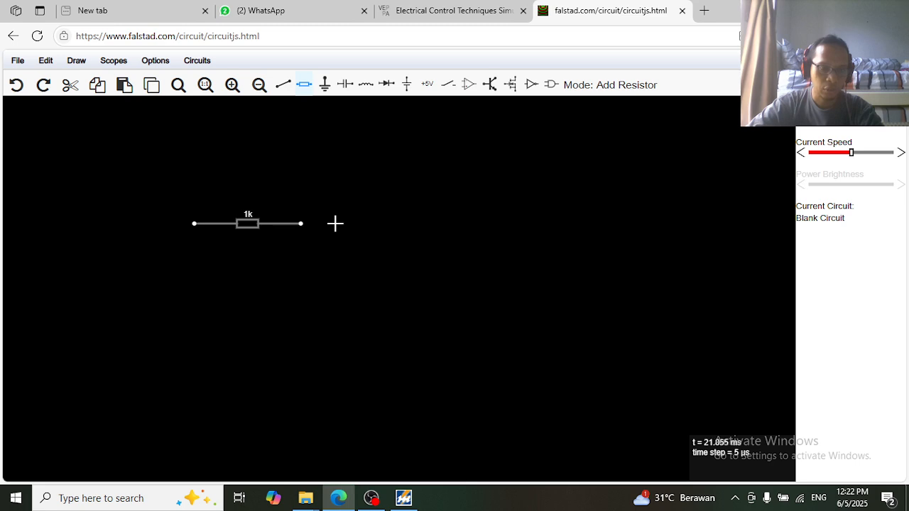
{"action": "left_click_drag", "start_coordinate": [335, 224], "coordinate": [459, 227]}
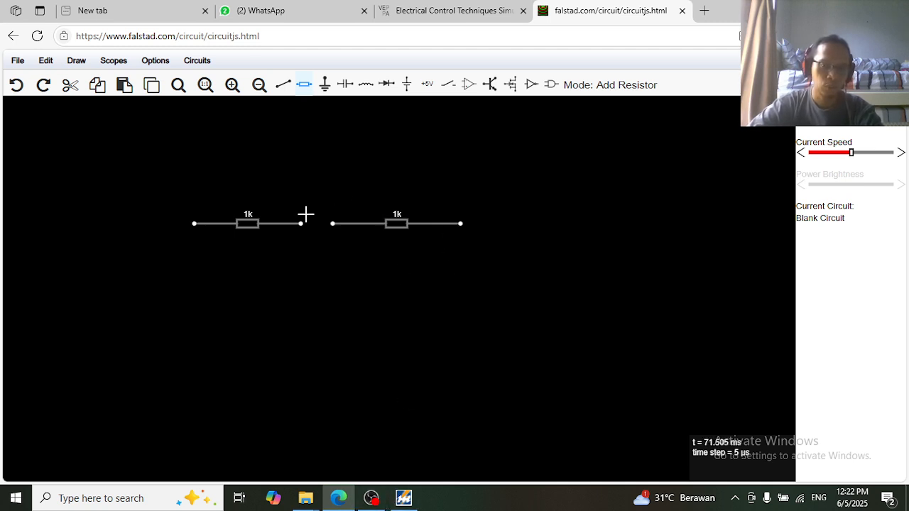
Change the left resistor's resistance from 1k to 100 ohms
{"action": "double_click", "coordinate": [248, 223]}
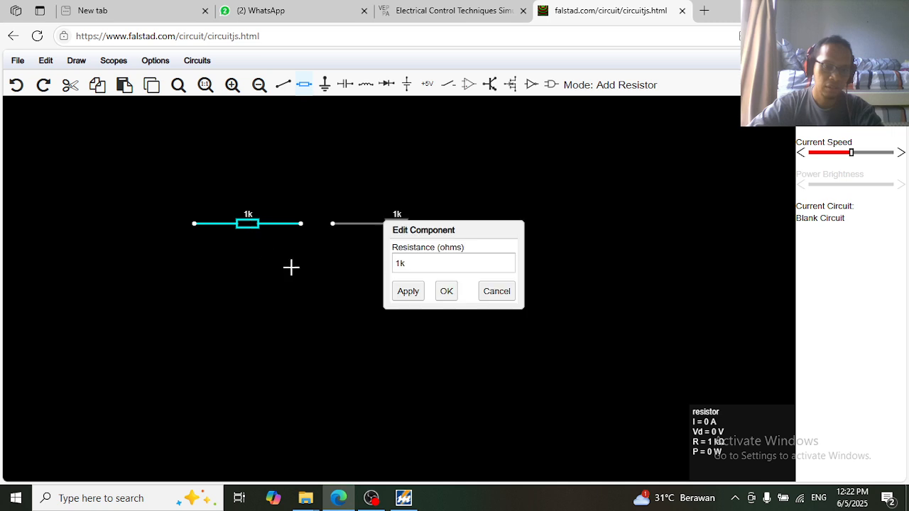
{"action": "left_click", "coordinate": [436, 269]}
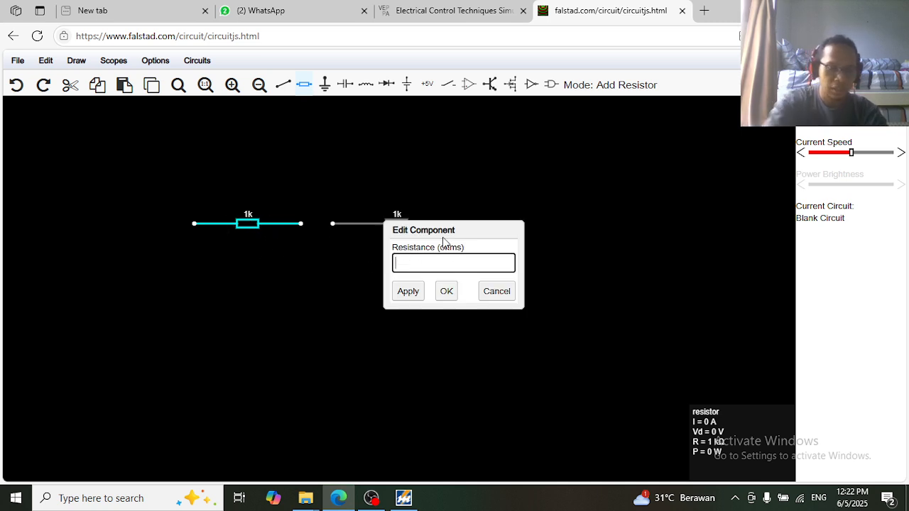
{"action": "type", "text": "00"}
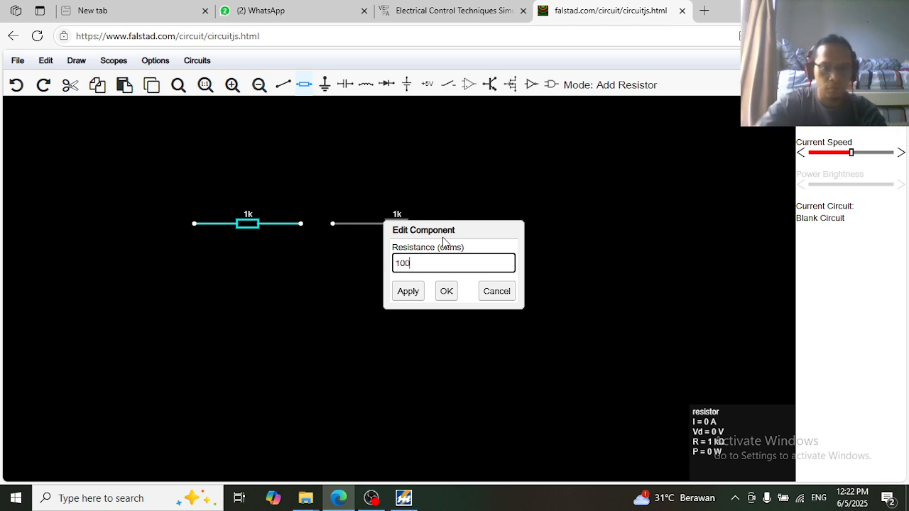
{"action": "left_click", "coordinate": [408, 292]}
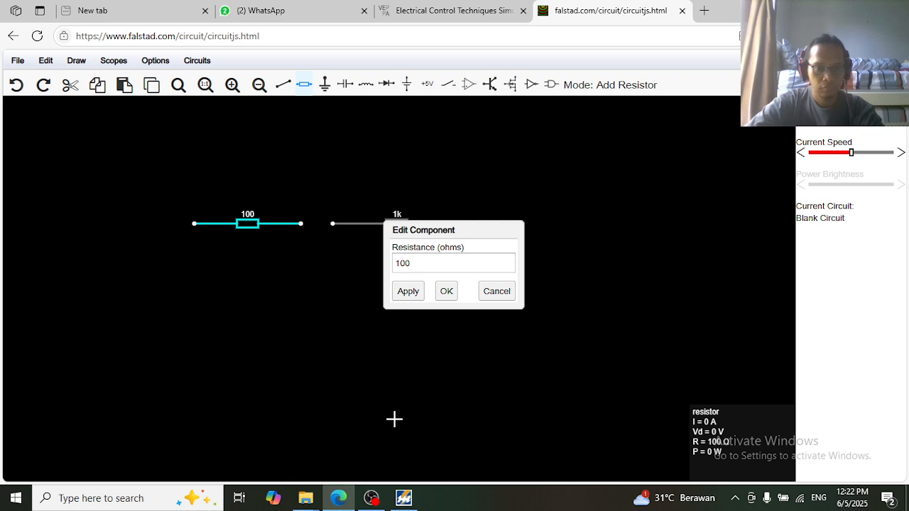
{"action": "left_click", "coordinate": [446, 291]}
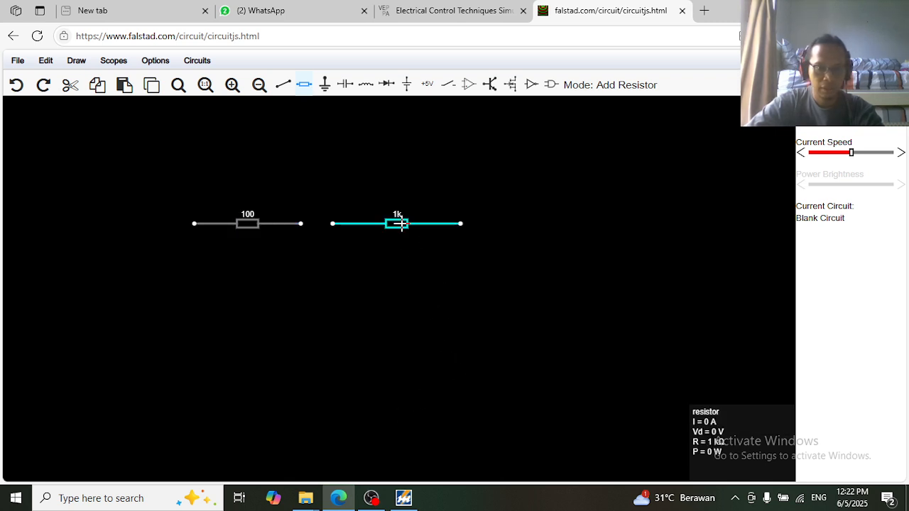
Change the right resistor's resistance from 1k to 100 ohms
{"action": "double_click", "coordinate": [402, 224]}
{"action": "left_click", "coordinate": [402, 263]}
{"action": "left_click_drag", "start_coordinate": [402, 264], "coordinate": [372, 264]}
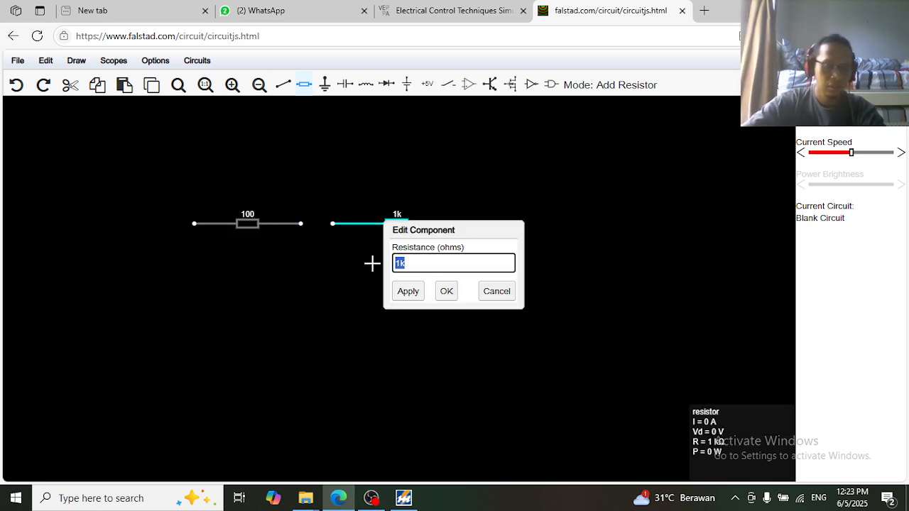
{"action": "type", "text": "100"}
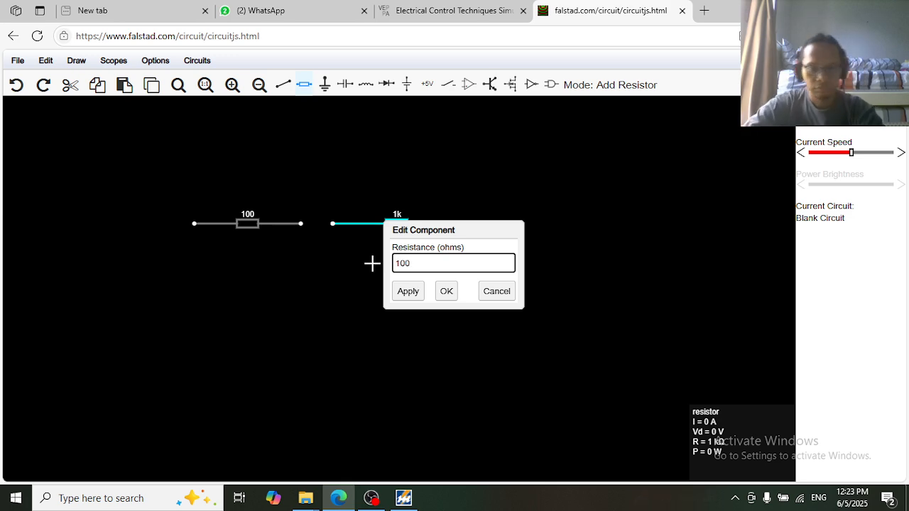
{"action": "left_click", "coordinate": [412, 294]}
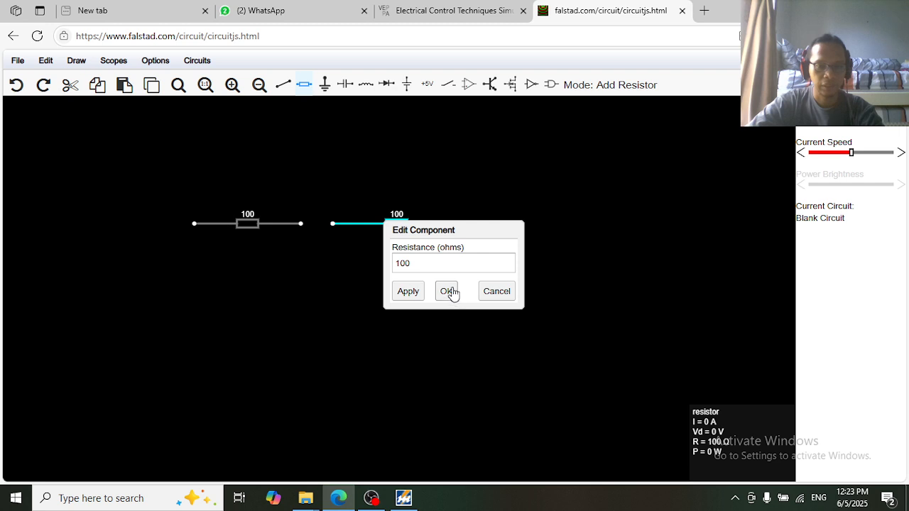
{"action": "left_click", "coordinate": [448, 292]}
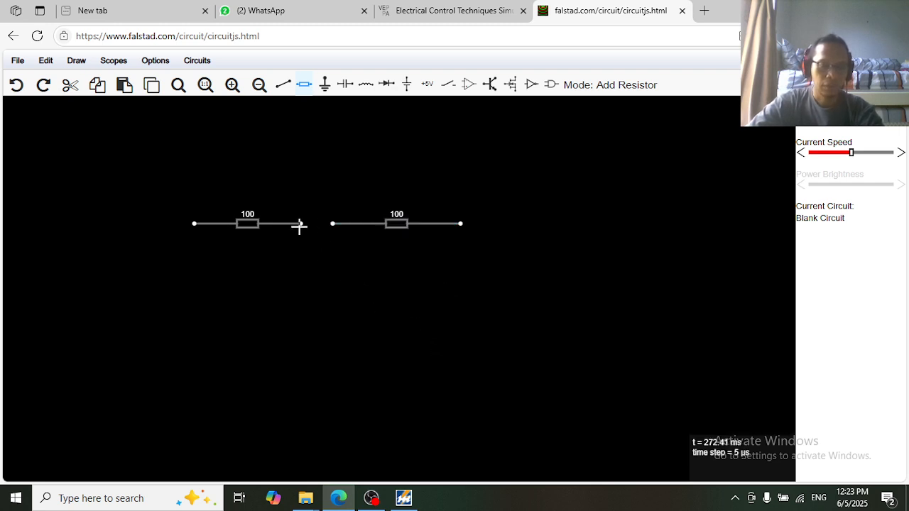
Place a 2-terminal A/C voltage source (40 Hz, 5 V peak) below the two resistors
{"action": "left_click", "coordinate": [282, 84]}
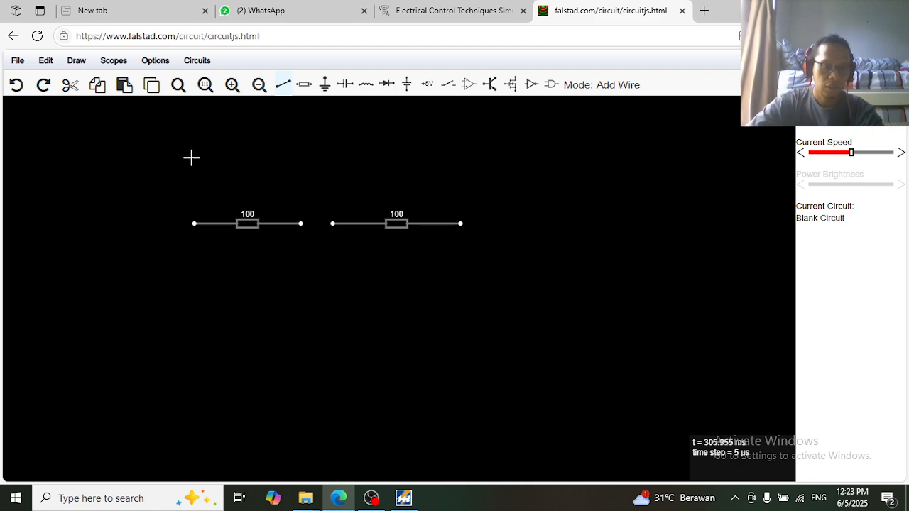
{"action": "left_click", "coordinate": [80, 63]}
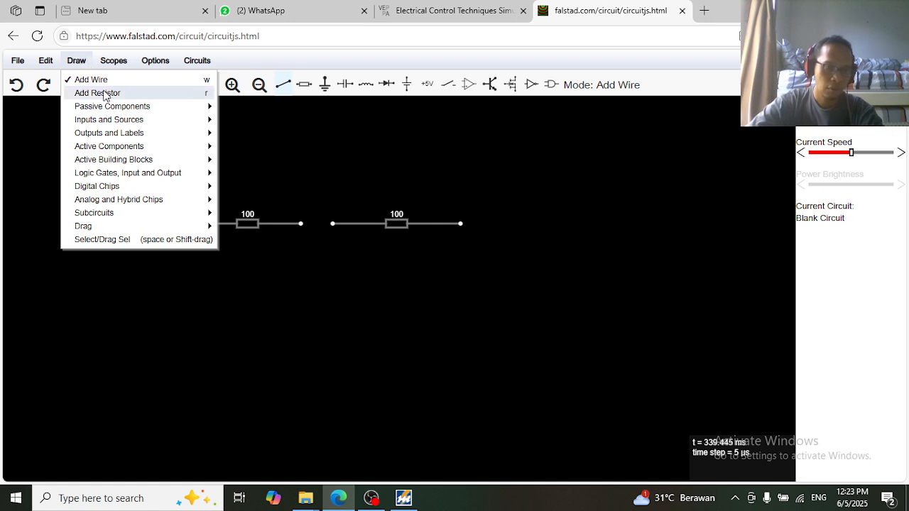
{"action": "mouse_move", "coordinate": [111, 118]}
{"action": "mouse_move", "coordinate": [117, 136]}
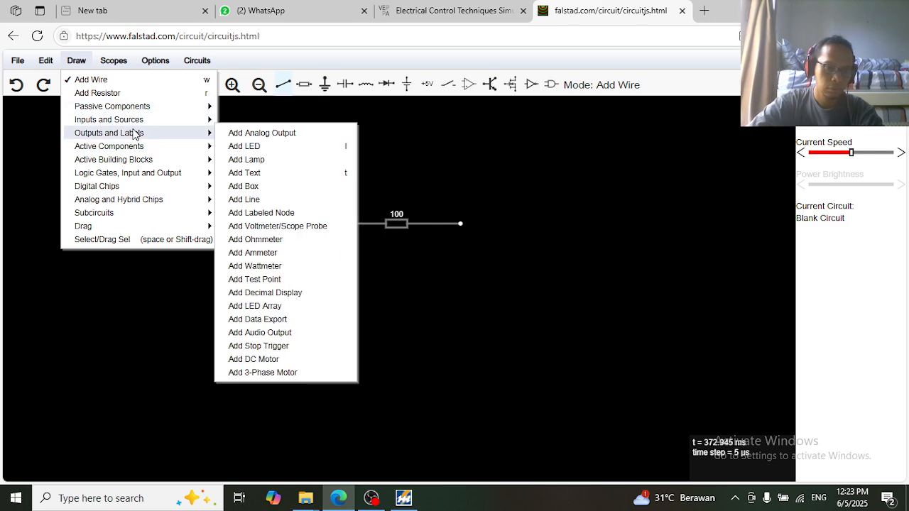
{"action": "mouse_move", "coordinate": [138, 124]}
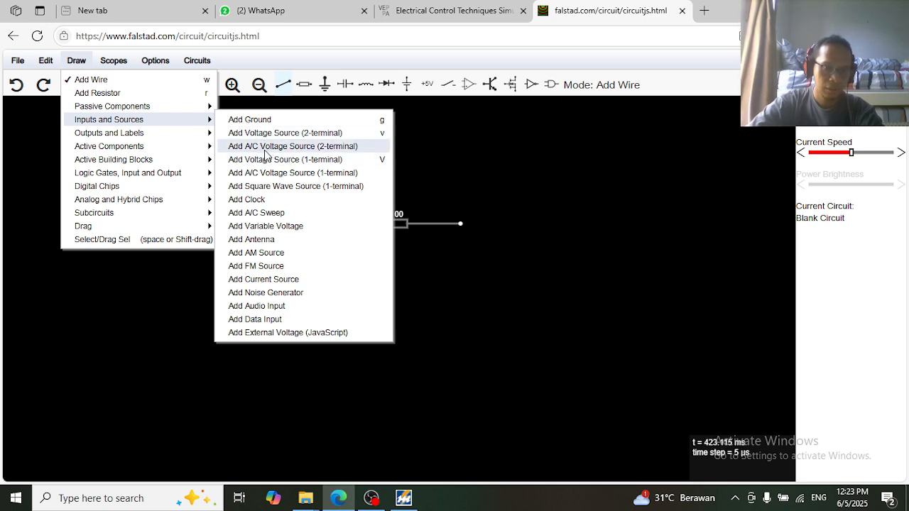
{"action": "left_click", "coordinate": [319, 149]}
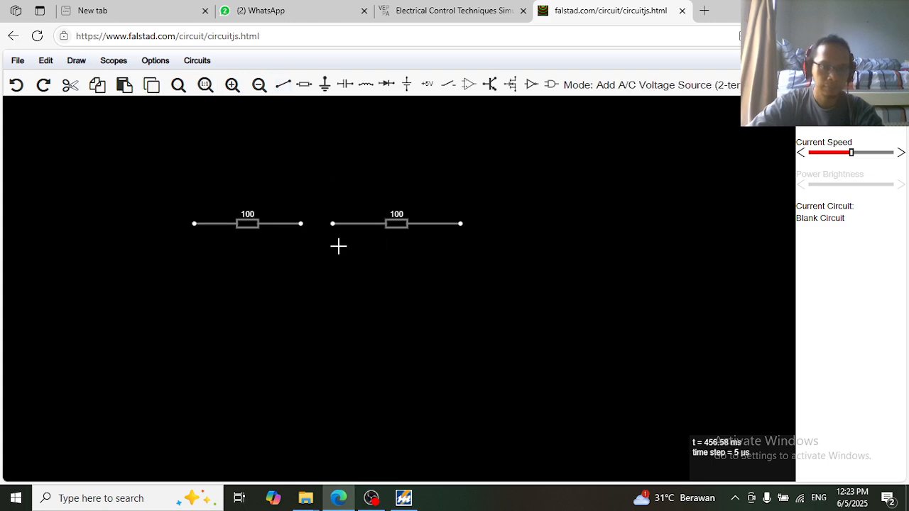
{"action": "left_click_drag", "start_coordinate": [270, 308], "coordinate": [391, 310]}
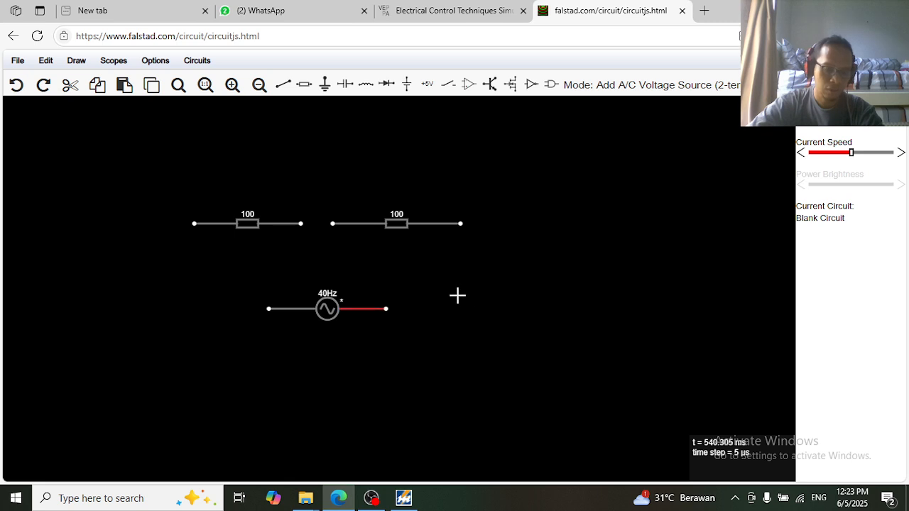
Switch the source's waveform to D/C with a 12 V voltage, then return to select mode
{"action": "mouse_move", "coordinate": [334, 311]}
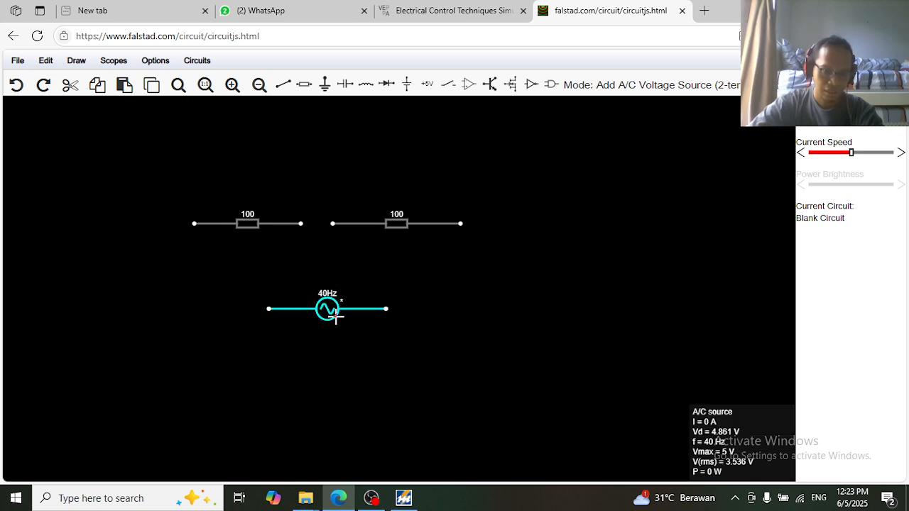
{"action": "double_click", "coordinate": [337, 310]}
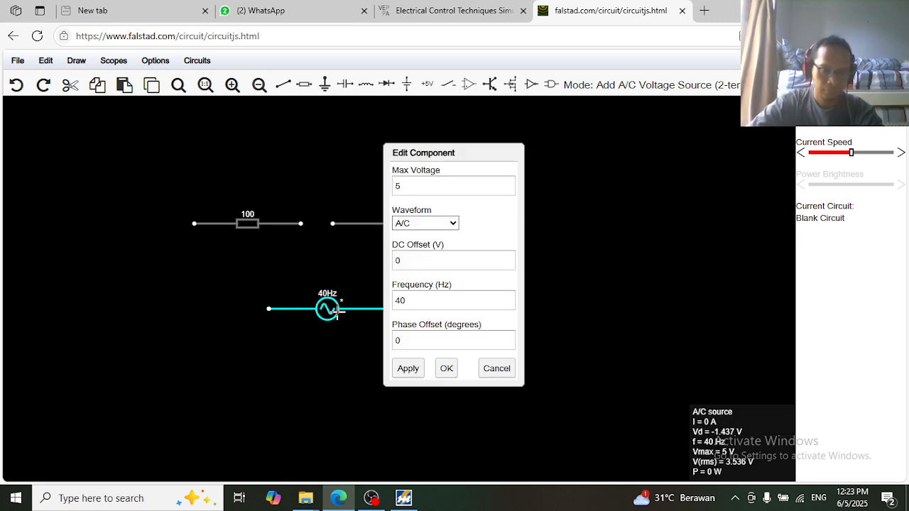
{"action": "left_click", "coordinate": [454, 230]}
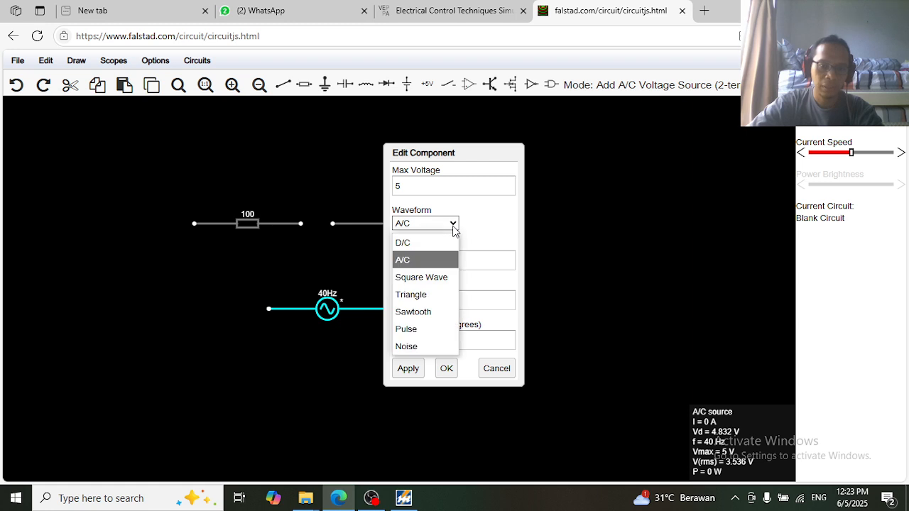
{"action": "left_click", "coordinate": [409, 243]}
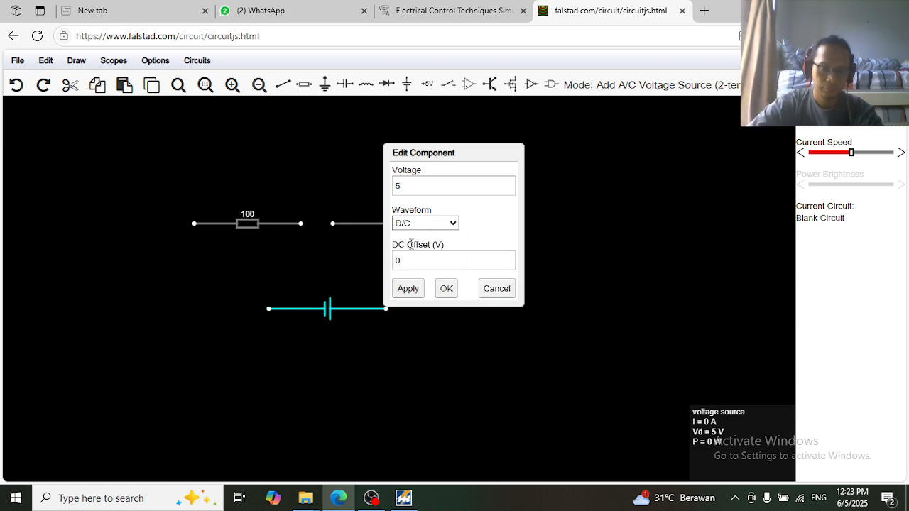
{"action": "double_click", "coordinate": [422, 186]}
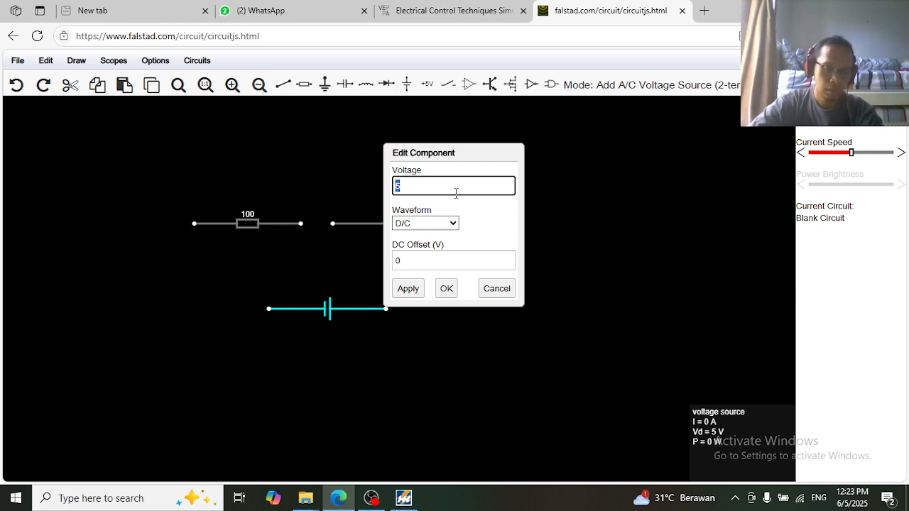
{"action": "type", "text": "1"}
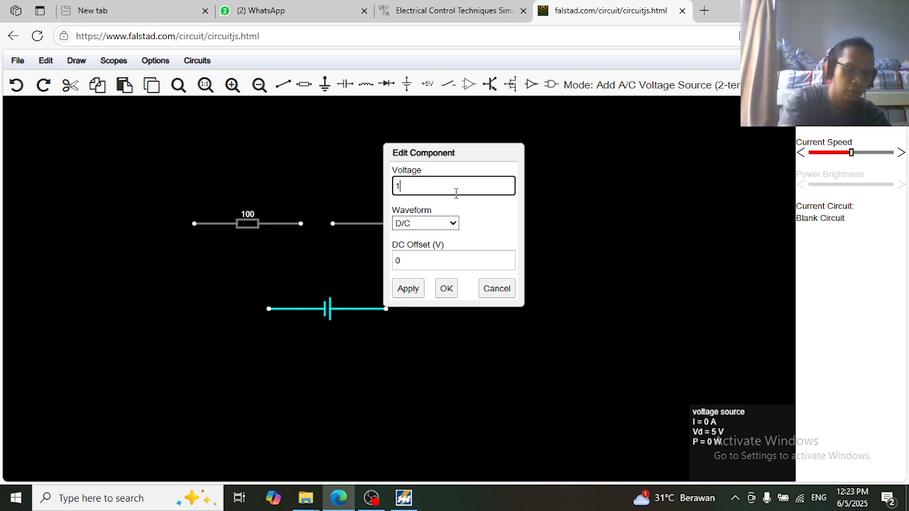
{"action": "type", "text": "0"}
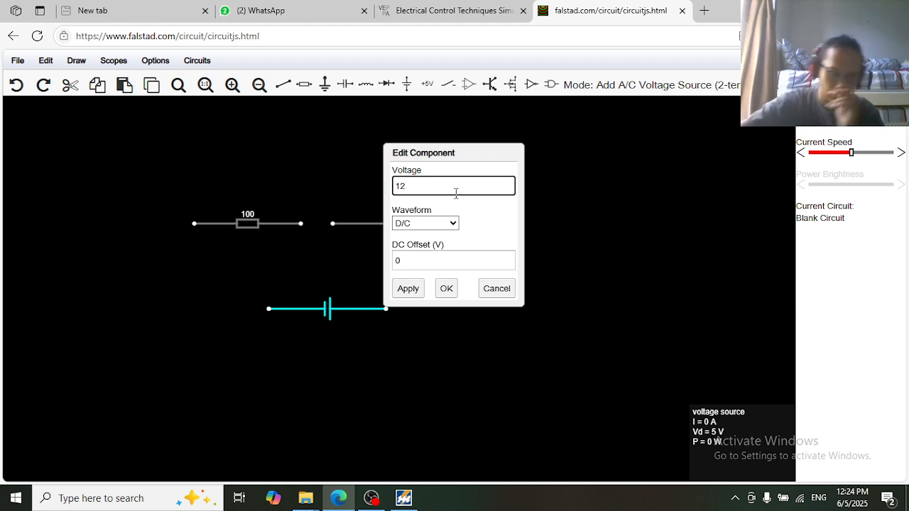
{"action": "left_click", "coordinate": [415, 293]}
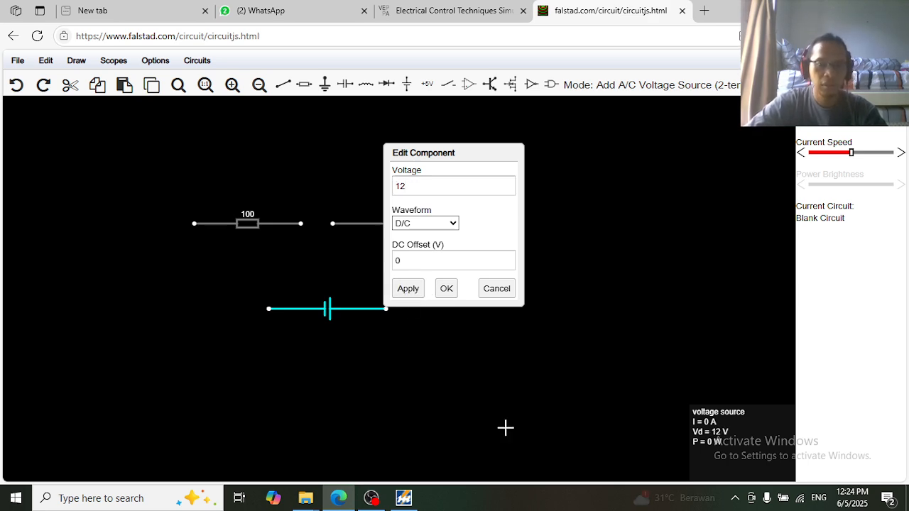
{"action": "left_click", "coordinate": [447, 290]}
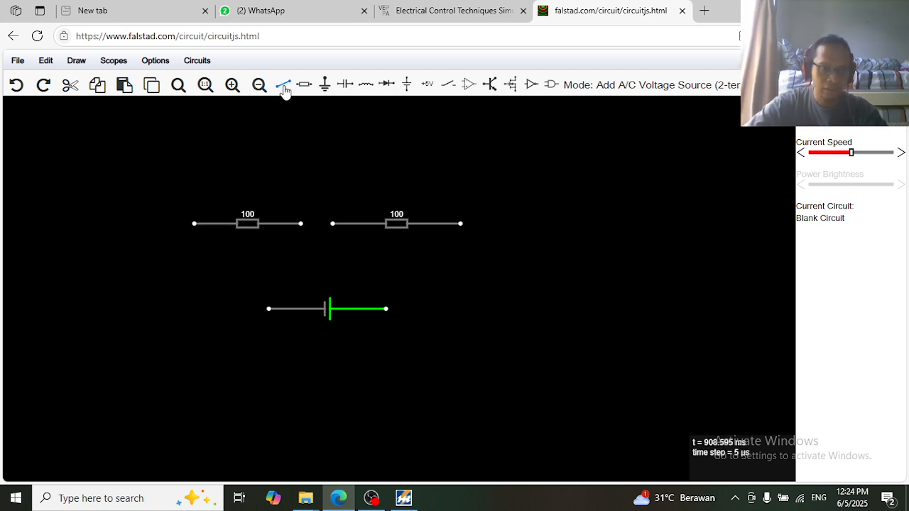
{"action": "key", "text": "space"}
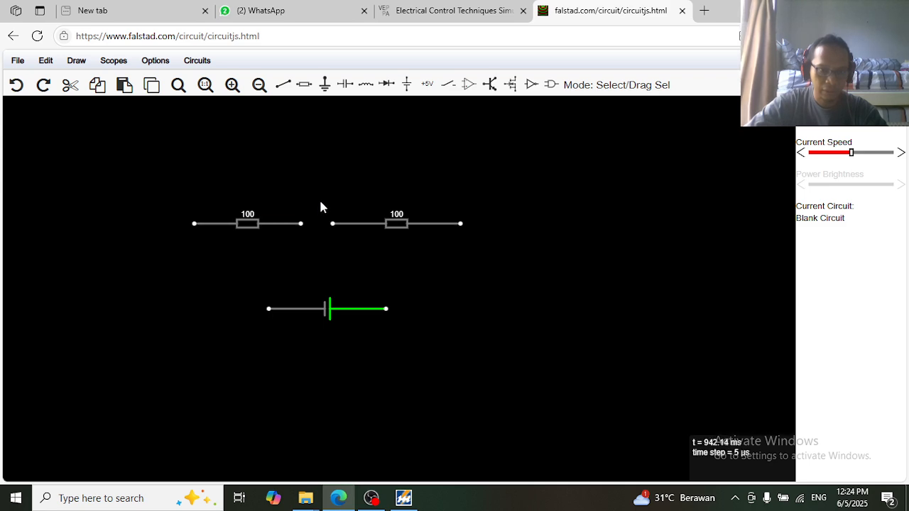
{"action": "left_click", "coordinate": [283, 85]}
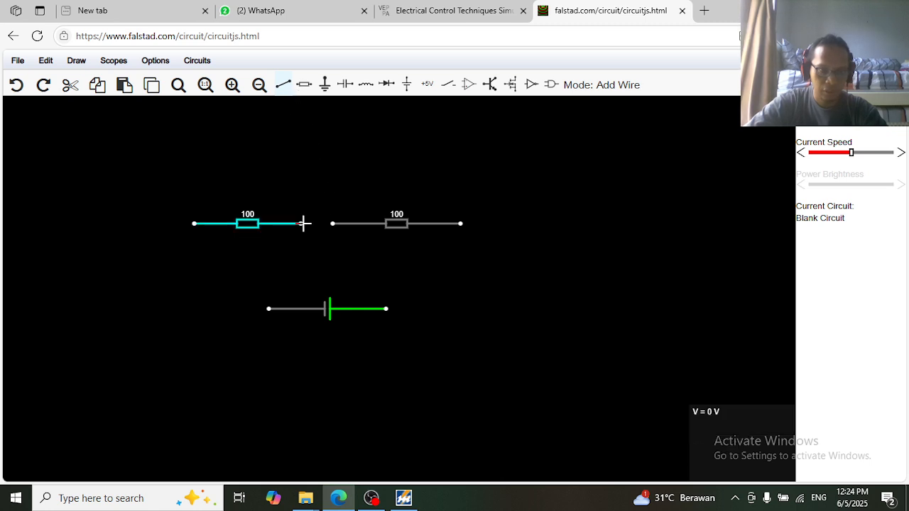
Wire the two resistors together and to both source terminals, closing a 60 mA series loop
{"action": "left_click_drag", "start_coordinate": [333, 225], "coordinate": [304, 224]}
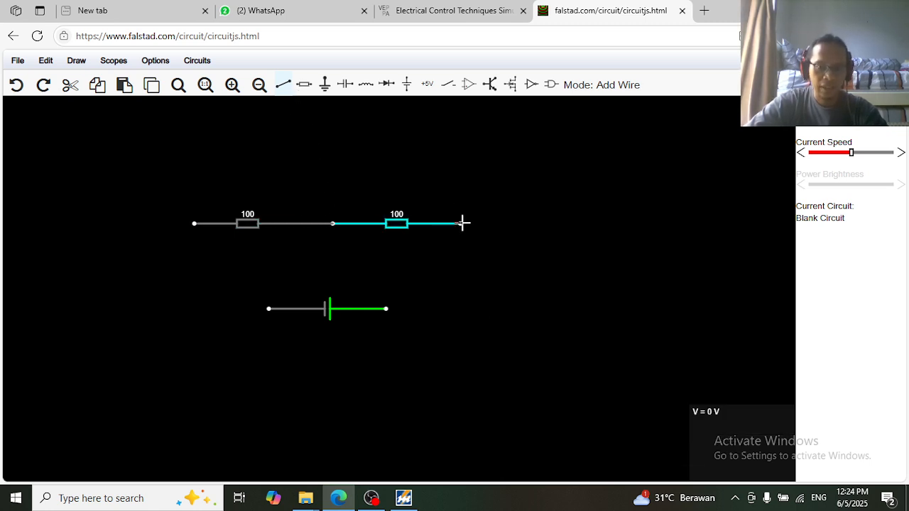
{"action": "left_click_drag", "start_coordinate": [461, 225], "coordinate": [385, 309]}
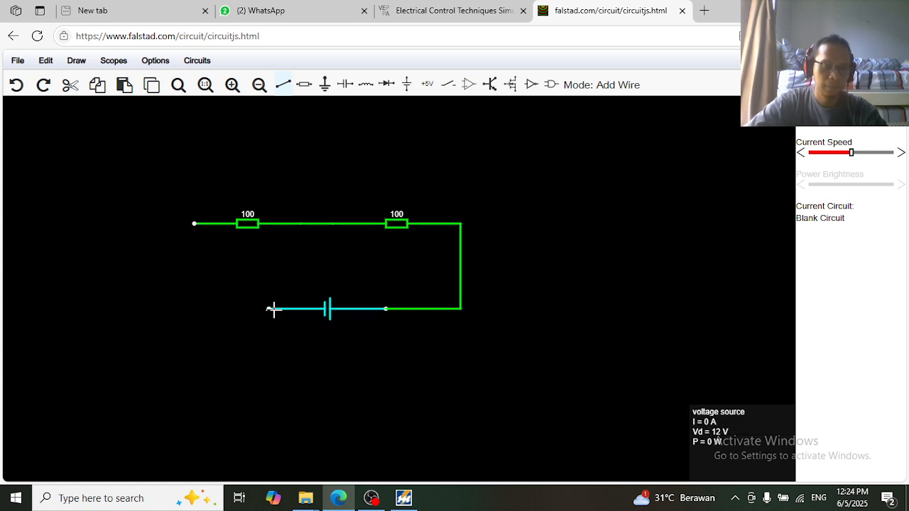
{"action": "left_click_drag", "start_coordinate": [269, 309], "coordinate": [194, 224]}
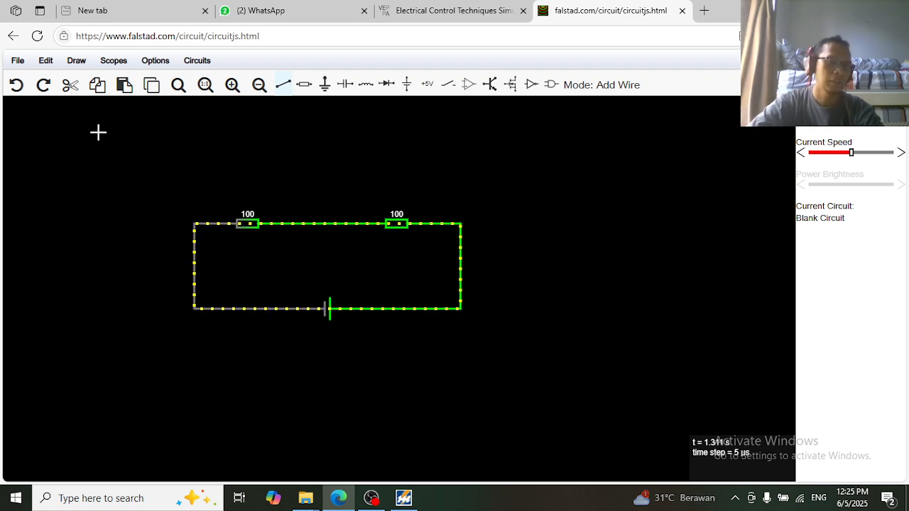
Pick the voltmeter/scope probe from the Draw menu's Outputs and Labels submenu
{"action": "left_click", "coordinate": [84, 64]}
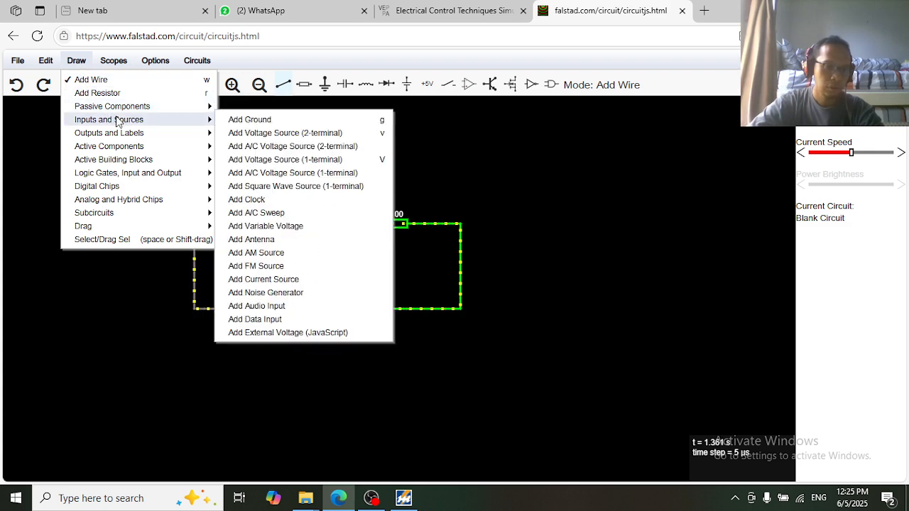
{"action": "mouse_move", "coordinate": [133, 137]}
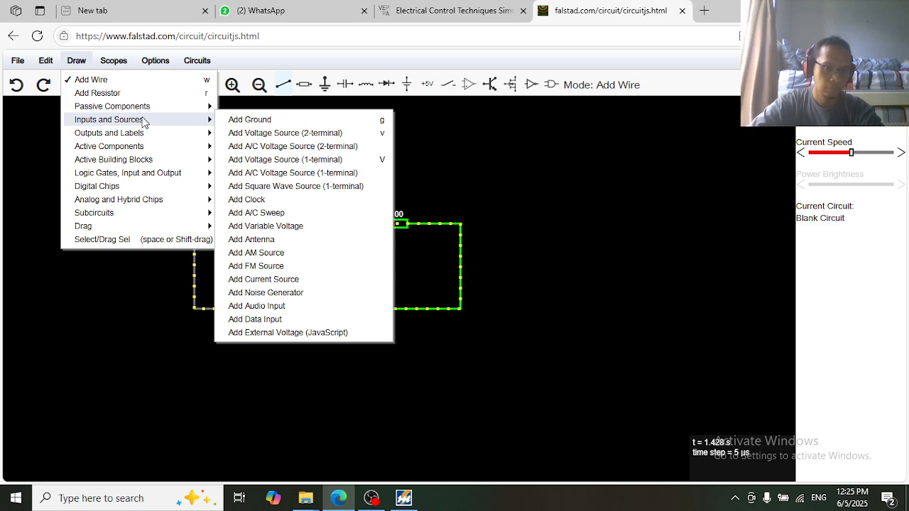
{"action": "mouse_move", "coordinate": [145, 173]}
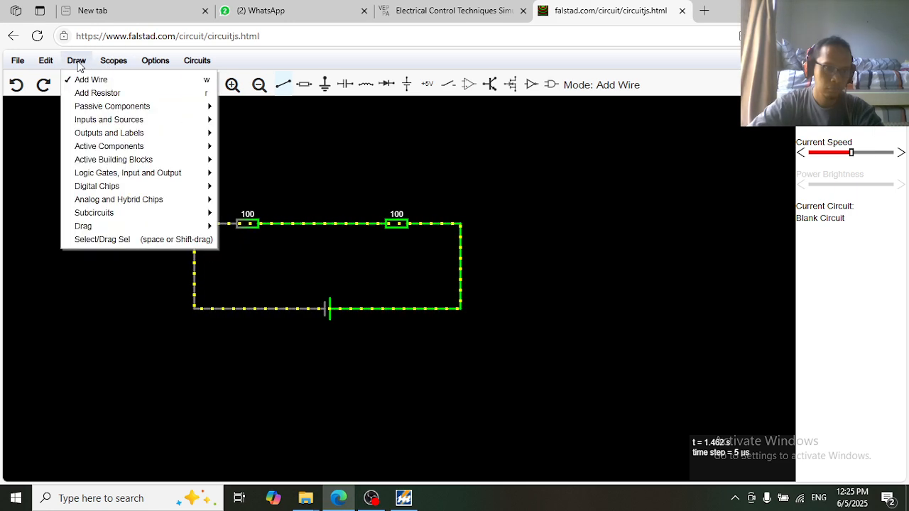
{"action": "mouse_move", "coordinate": [112, 123]}
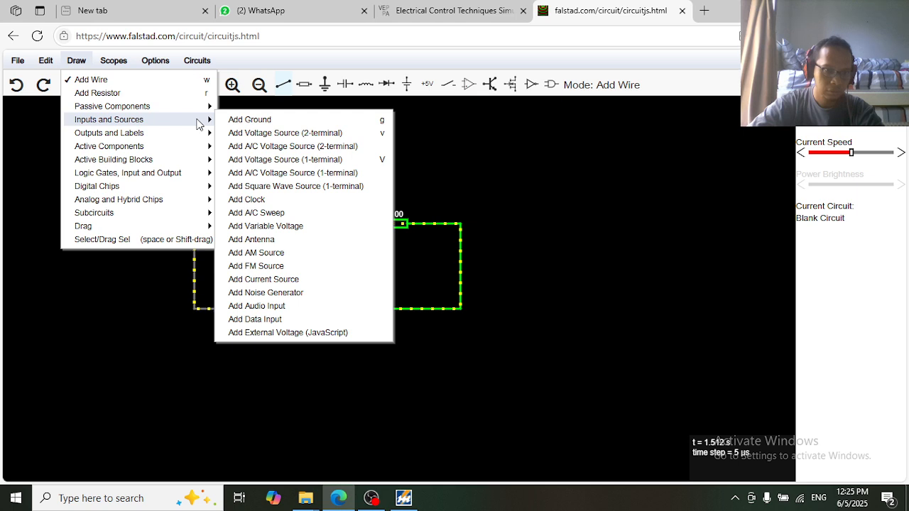
{"action": "mouse_move", "coordinate": [176, 134]}
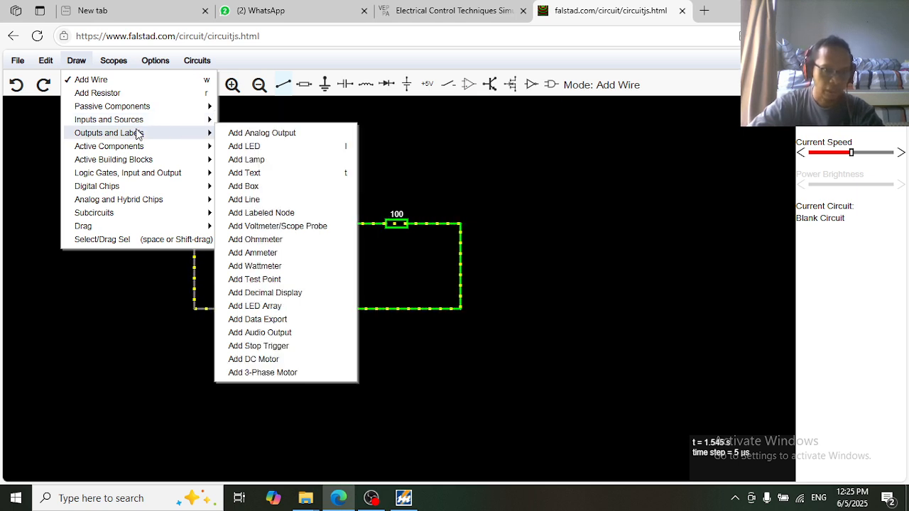
{"action": "left_click", "coordinate": [289, 228]}
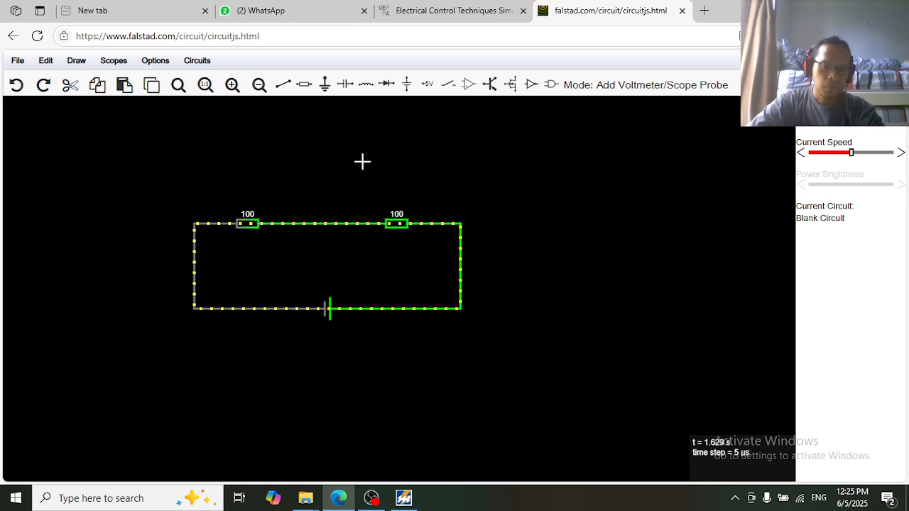
Drag out voltmeters above the right and left 100-ohm resistors, then return to Select/Drag mode
{"action": "left_click_drag", "start_coordinate": [365, 172], "coordinate": [441, 172]}
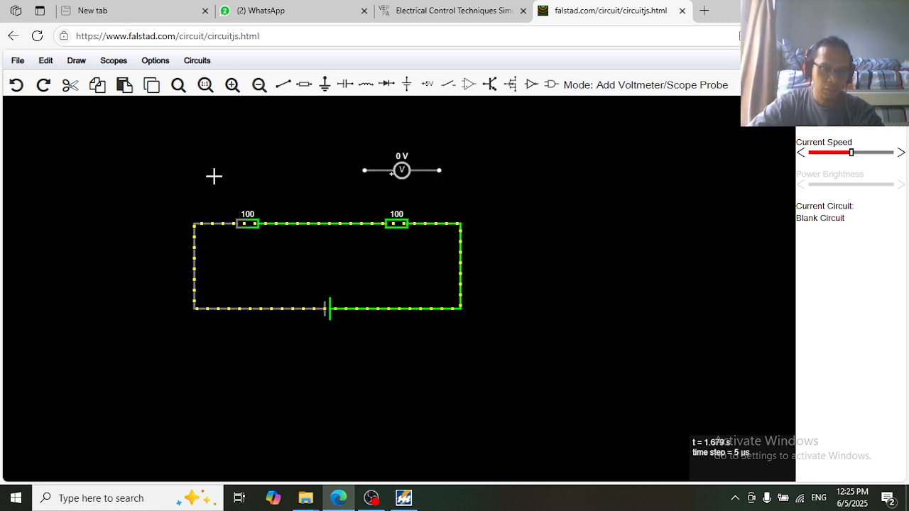
{"action": "left_click_drag", "start_coordinate": [219, 170], "coordinate": [292, 171]}
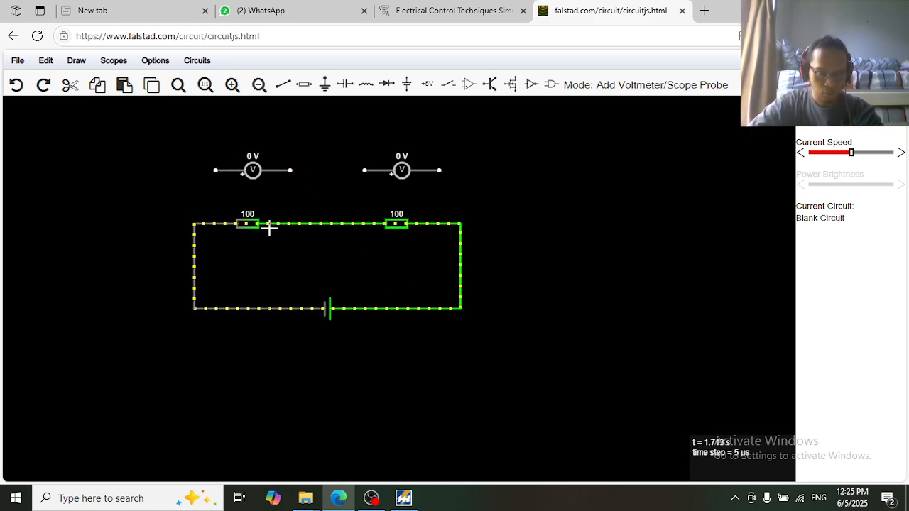
{"action": "left_click", "coordinate": [284, 89]}
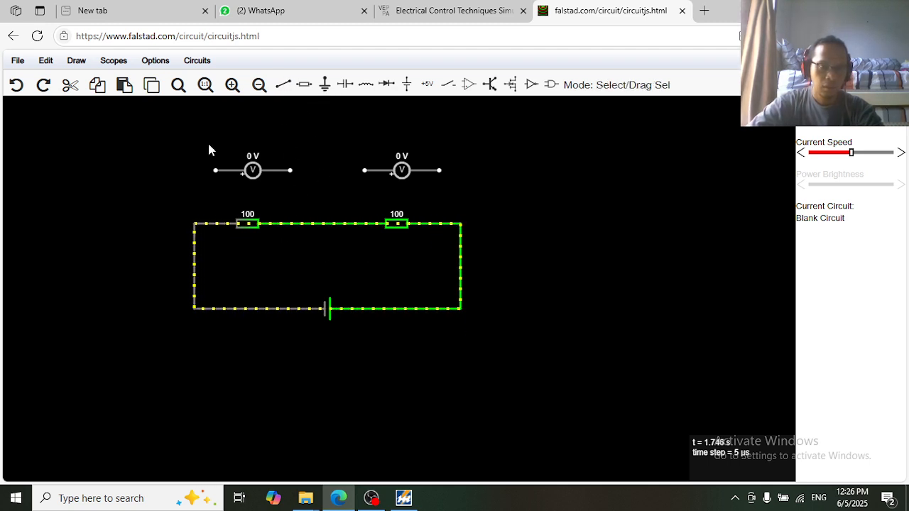
Wire the left voltmeter's leads to the nodes on either side of the left resistor
{"action": "mouse_move", "coordinate": [215, 170]}
{"action": "left_mouse_down"}
{"action": "mouse_move", "coordinate": [213, 193]}
{"action": "mouse_move", "coordinate": [210, 179]}
{"action": "left_mouse_up"}
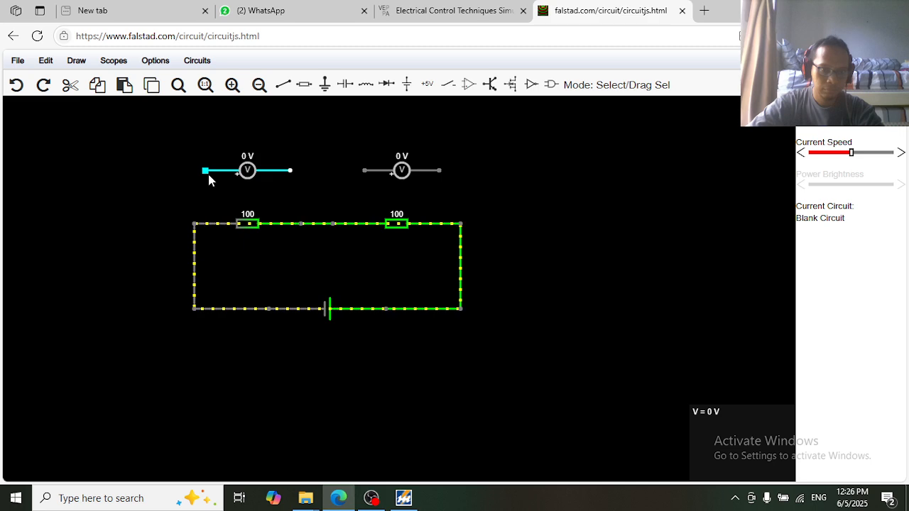
{"action": "left_click", "coordinate": [283, 85]}
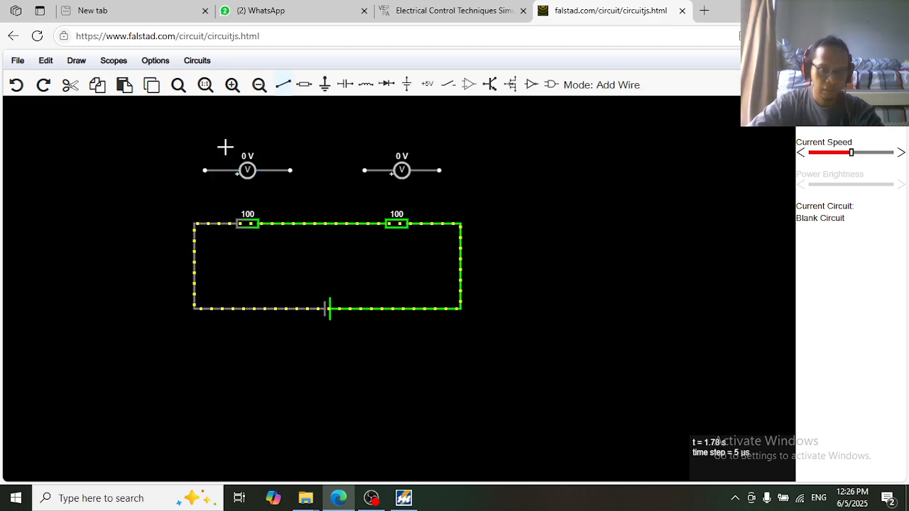
{"action": "left_click_drag", "start_coordinate": [204, 170], "coordinate": [194, 223]}
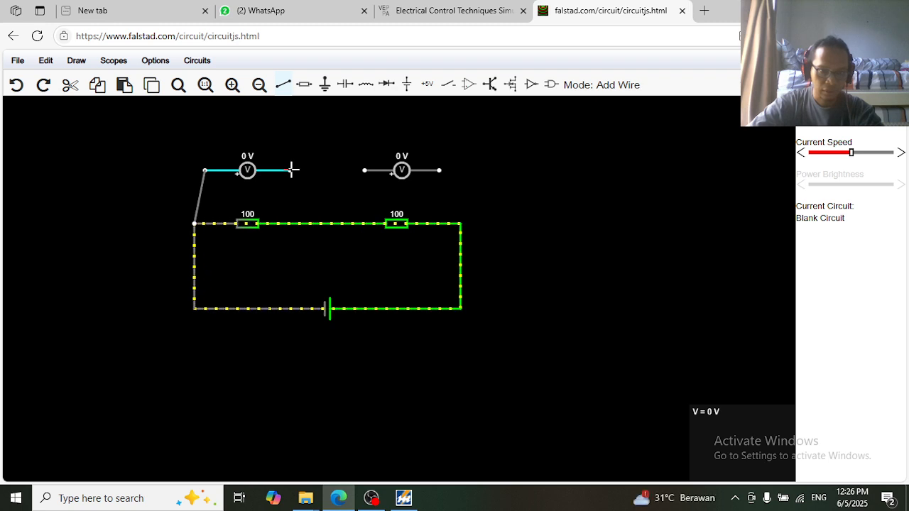
{"action": "left_click_drag", "start_coordinate": [292, 169], "coordinate": [301, 185]}
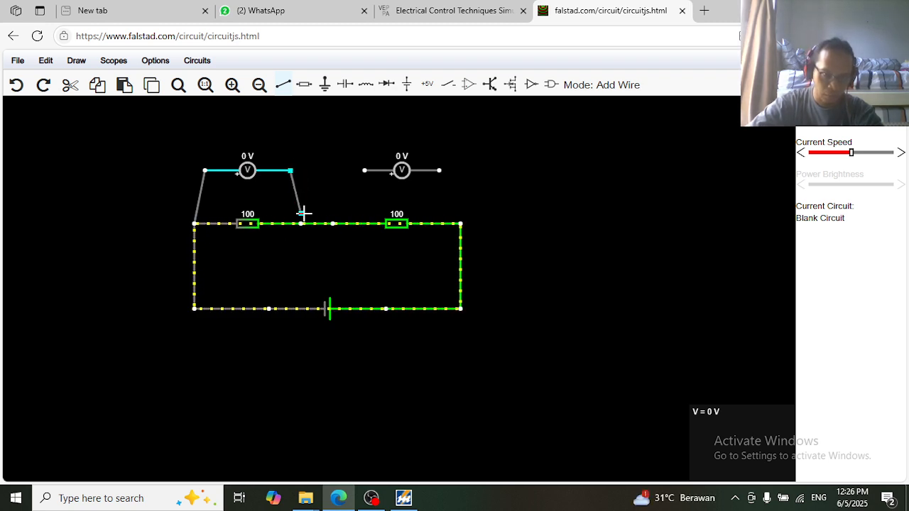
{"action": "left_click_drag", "start_coordinate": [303, 224], "coordinate": [303, 224]}
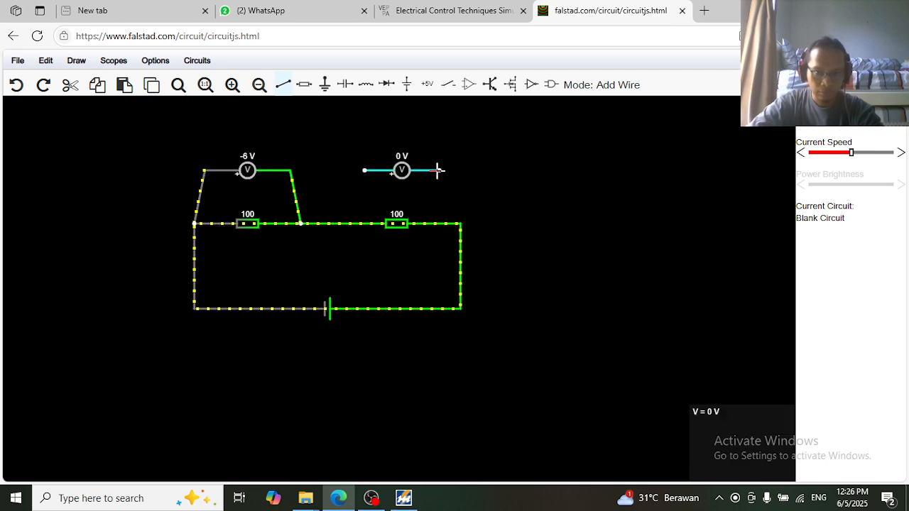
Wire the right voltmeter across the right resistor so both voltmeters read -6 V
{"action": "left_click_drag", "start_coordinate": [469, 213], "coordinate": [461, 222]}
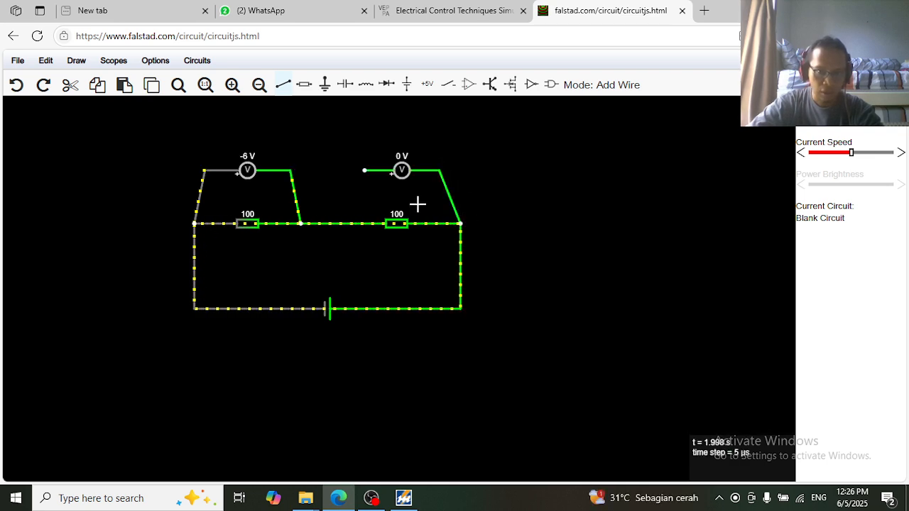
{"action": "left_click_drag", "start_coordinate": [363, 169], "coordinate": [333, 223]}
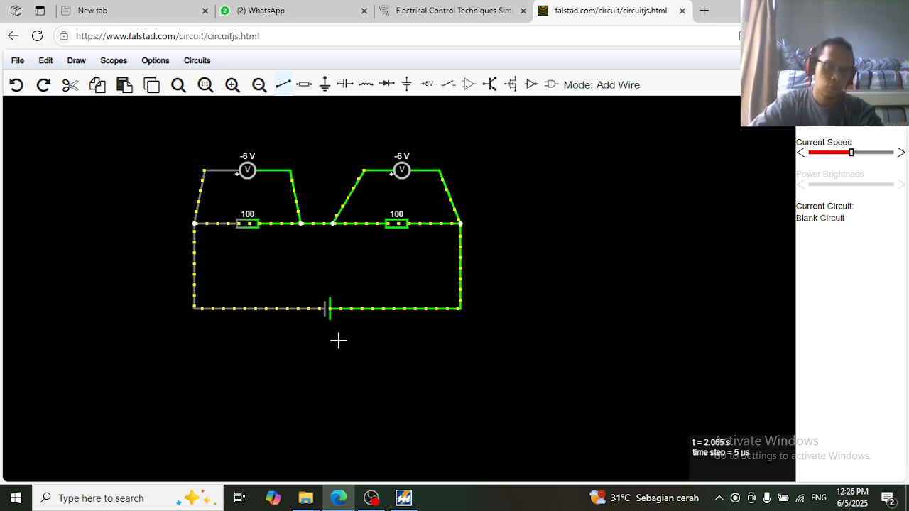
{"action": "scroll", "coordinate": [252, 197], "scroll_direction": "up", "scroll_amount": 5}
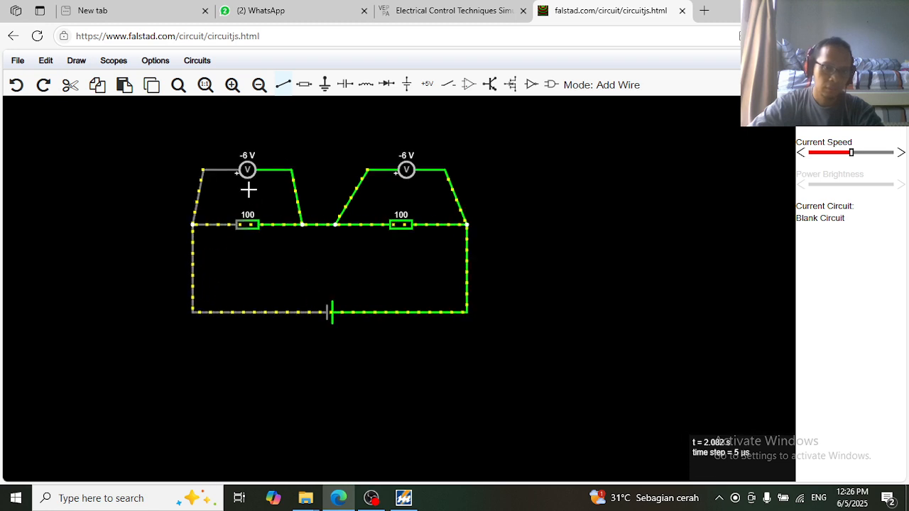
{"action": "scroll", "coordinate": [248, 166], "scroll_direction": "up", "scroll_amount": 2}
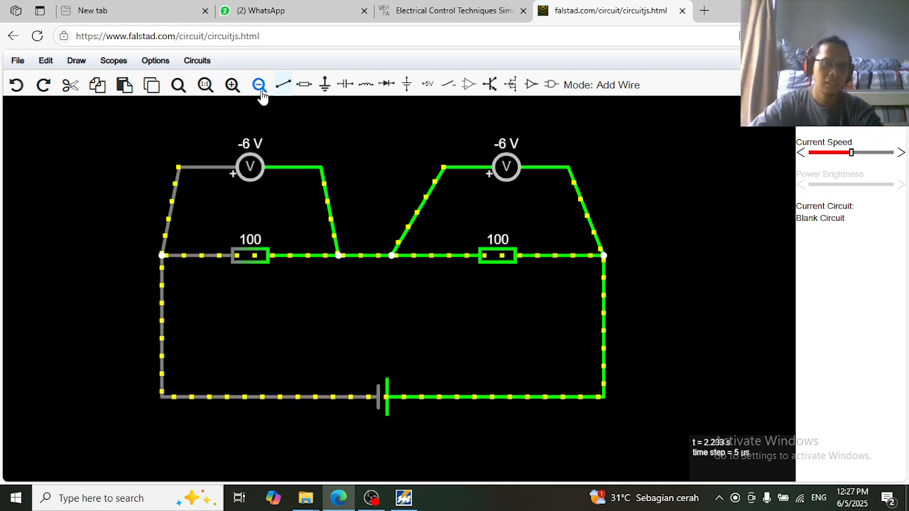
{"action": "mouse_move", "coordinate": [406, 85]}
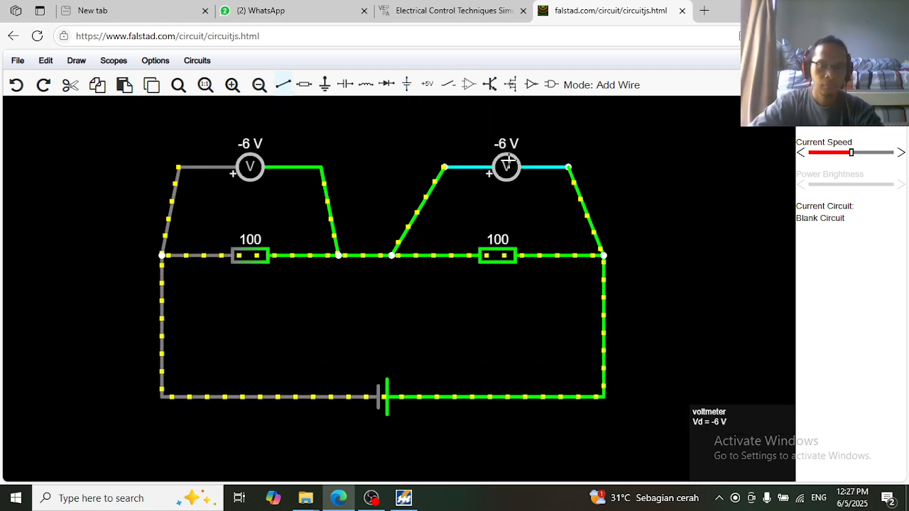
Delete the right voltmeter and draw a new voltmeter above the right 100 Ω resistor
{"action": "key", "text": "Delete"}
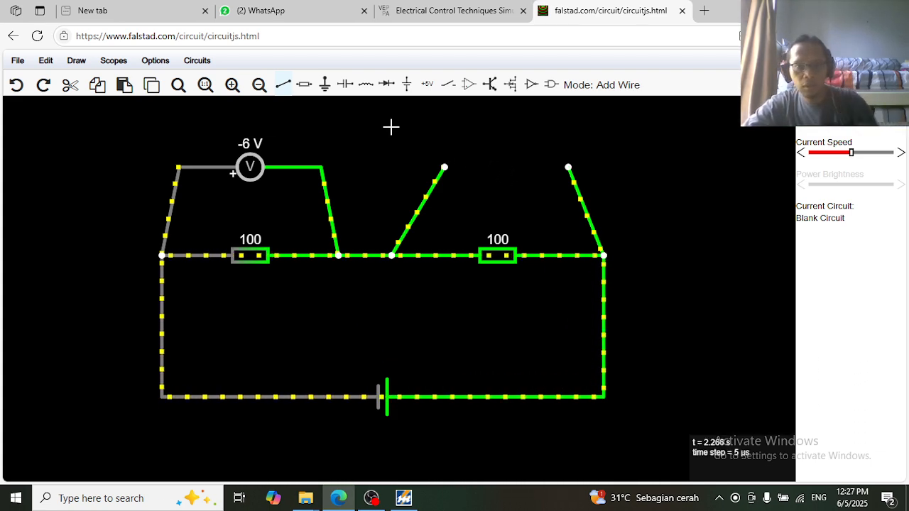
{"action": "mouse_move", "coordinate": [86, 65]}
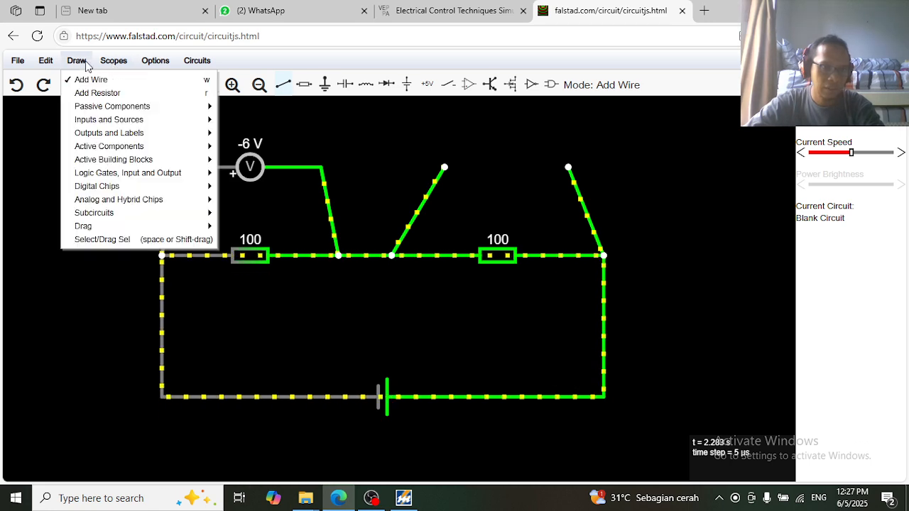
{"action": "mouse_move", "coordinate": [110, 120]}
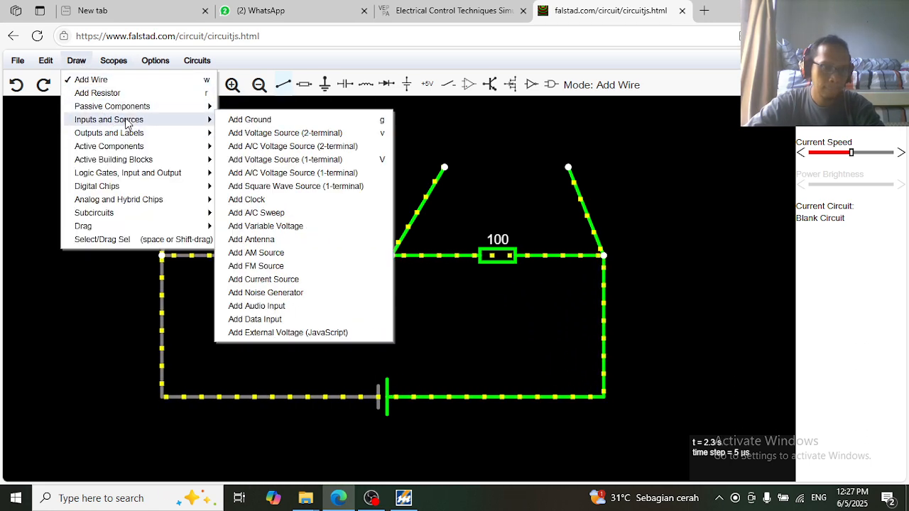
{"action": "mouse_move", "coordinate": [135, 135]}
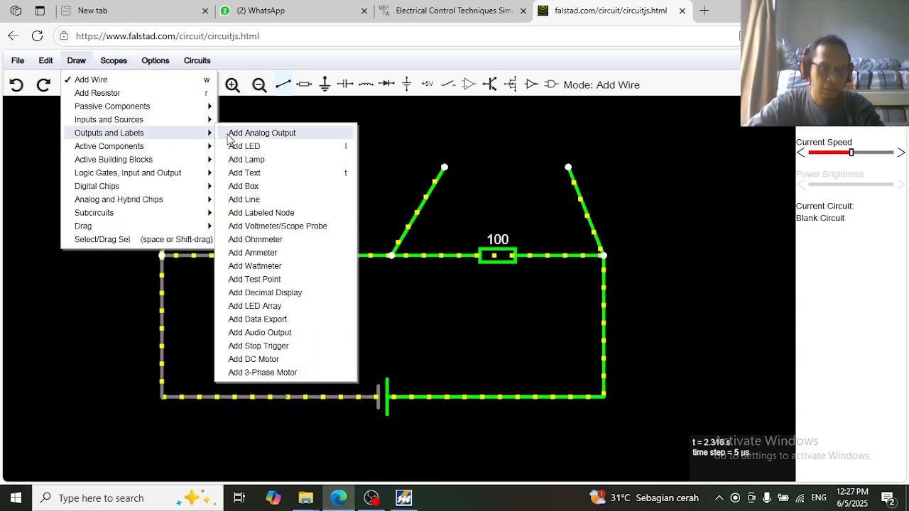
{"action": "left_click", "coordinate": [295, 226]}
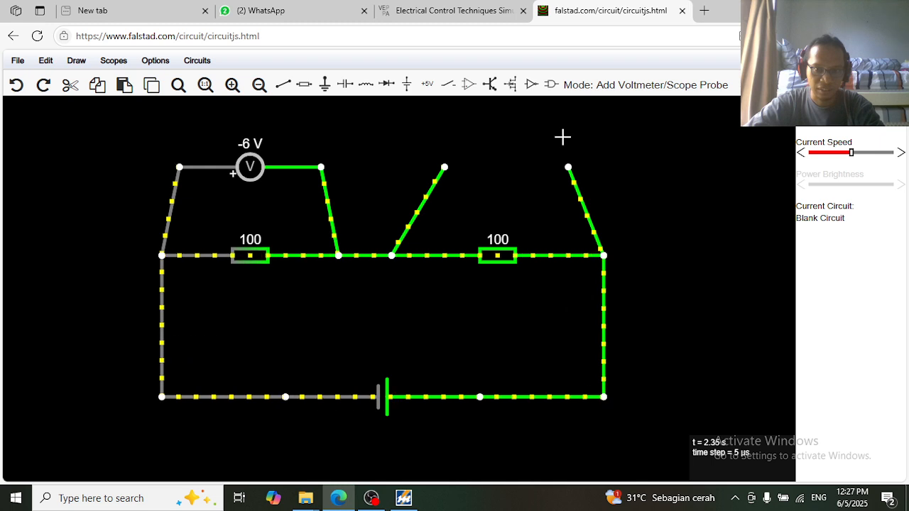
{"action": "left_click_drag", "start_coordinate": [566, 133], "coordinate": [444, 131]}
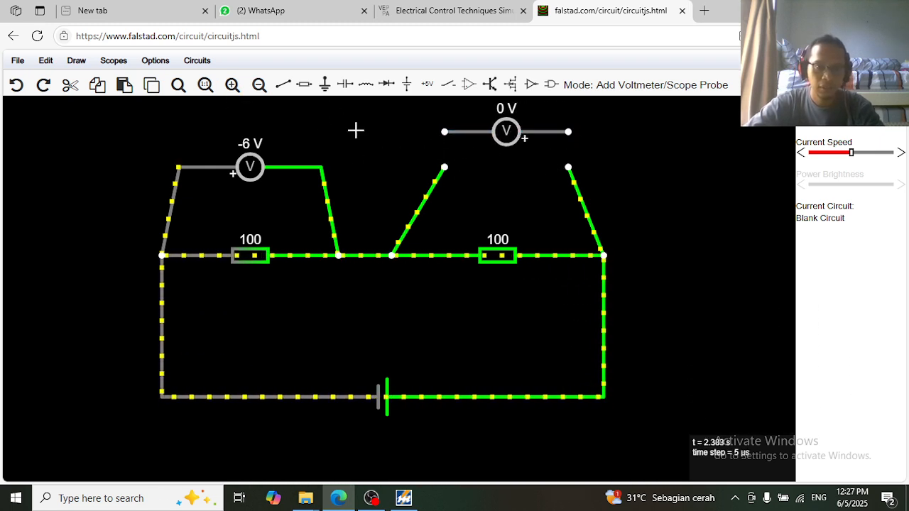
Attach both loose wire ends to the new voltmeter's terminals so it reads 6 V
{"action": "key", "text": "space"}
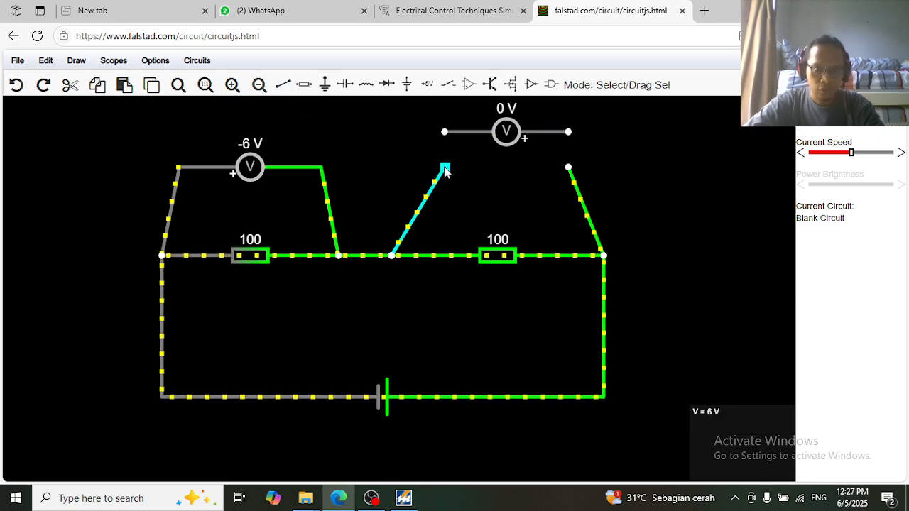
{"action": "left_click_drag", "start_coordinate": [444, 169], "coordinate": [444, 132]}
{"action": "left_click_drag", "start_coordinate": [569, 169], "coordinate": [568, 132]}
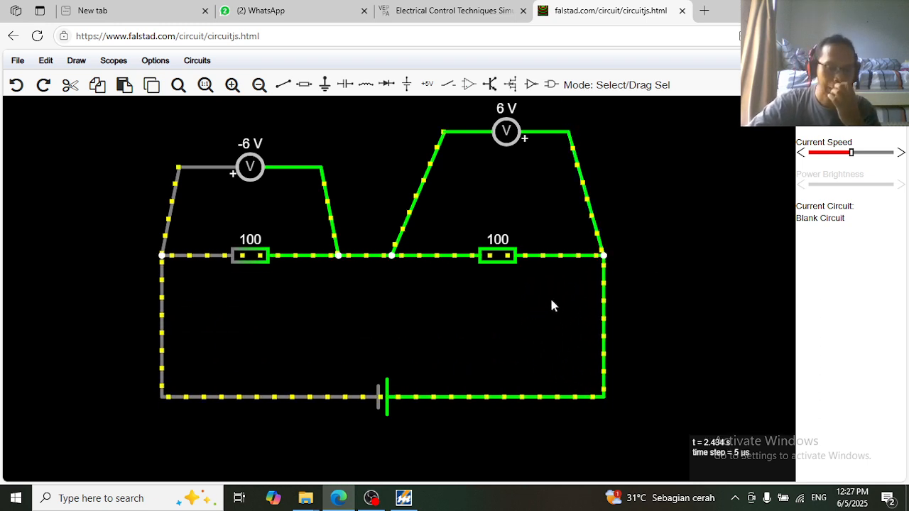
Check the right resistor's settings without changes, then delete the left voltmeter
{"action": "double_click", "coordinate": [501, 260]}
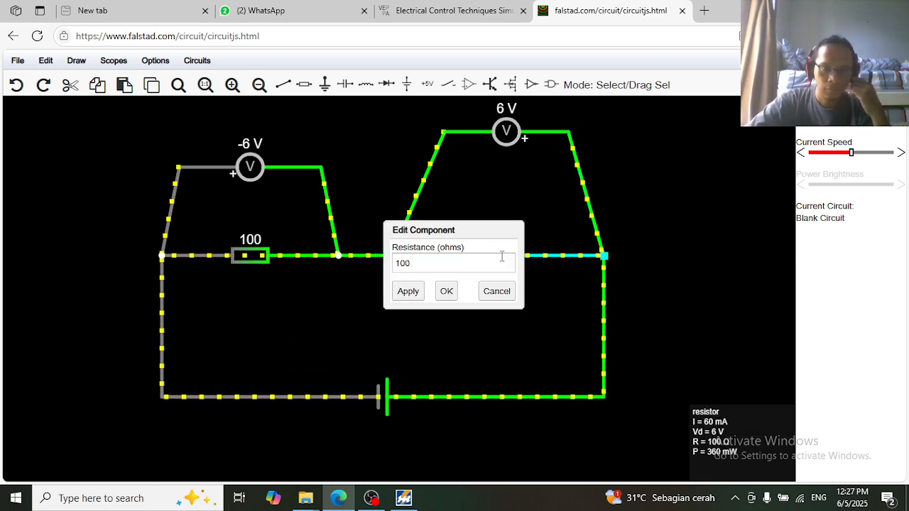
{"action": "left_click", "coordinate": [447, 289]}
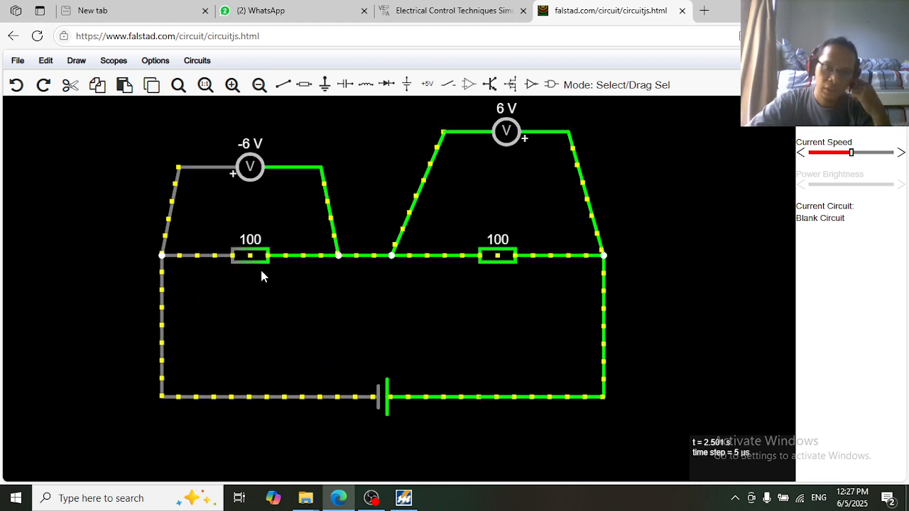
{"action": "key", "text": "Delete"}
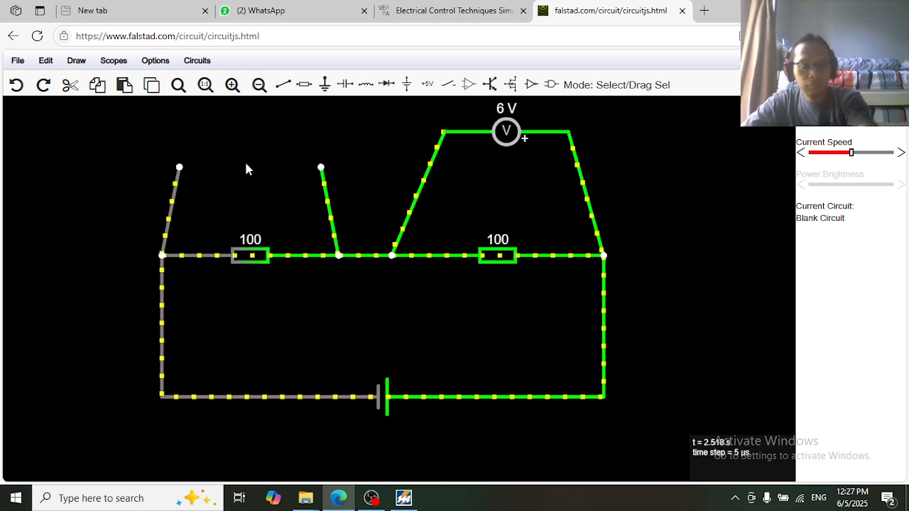
Draw a new, reversed voltmeter across the left resistor from Outputs and Labels
{"action": "left_click", "coordinate": [112, 60]}
{"action": "mouse_move", "coordinate": [77, 61]}
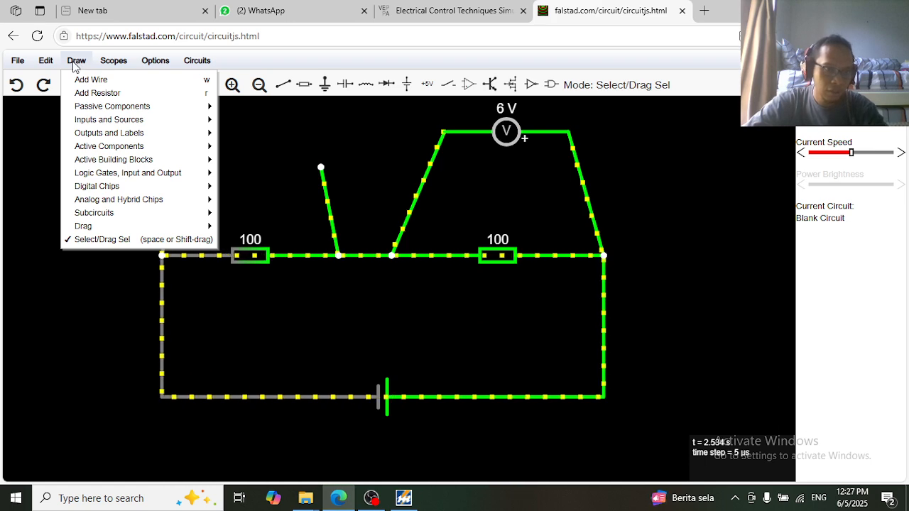
{"action": "mouse_move", "coordinate": [109, 132]}
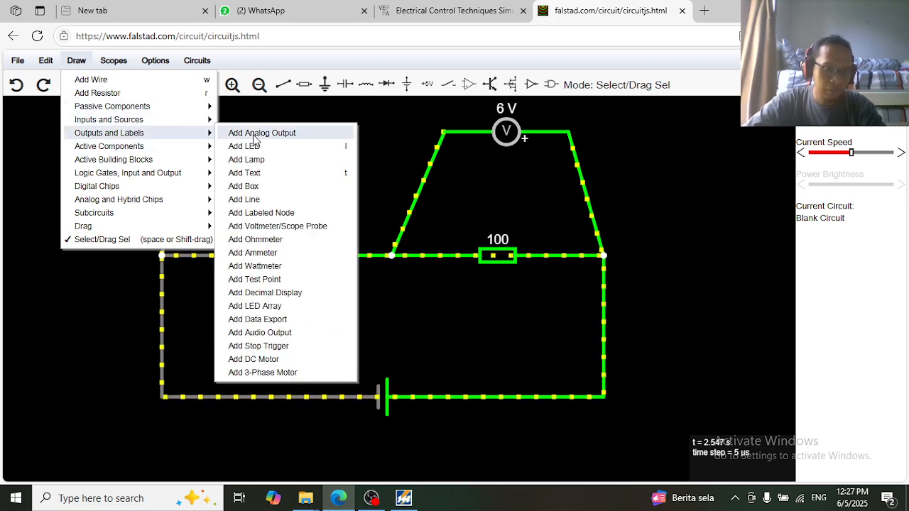
{"action": "left_click", "coordinate": [270, 226]}
{"action": "mouse_move", "coordinate": [338, 255]}
{"action": "left_mouse_down"}
{"action": "mouse_move", "coordinate": [320, 167]}
{"action": "mouse_move", "coordinate": [179, 167]}
{"action": "left_mouse_up"}
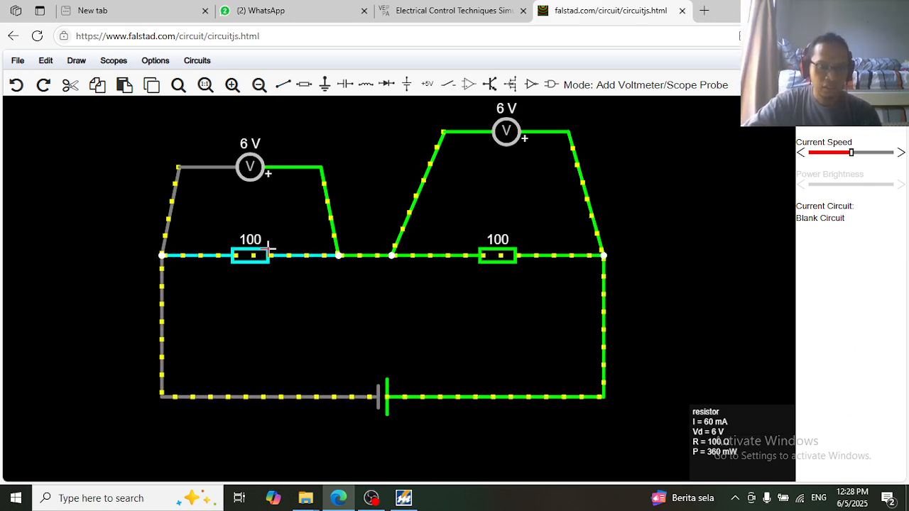
Change the right resistor's resistance to 50 Ω, giving 8 V and 4 V readings
{"action": "double_click", "coordinate": [502, 254]}
{"action": "left_click_drag", "start_coordinate": [440, 236], "coordinate": [671, 222]}
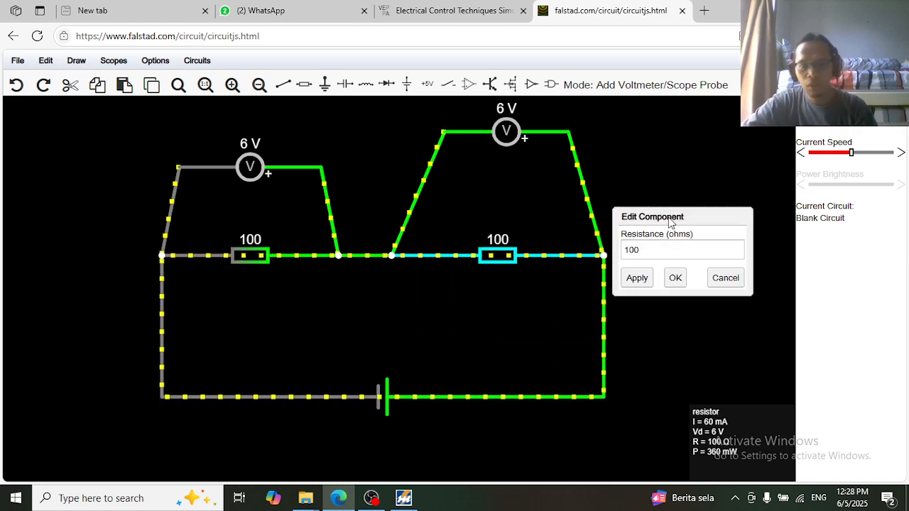
{"action": "left_click", "coordinate": [647, 250]}
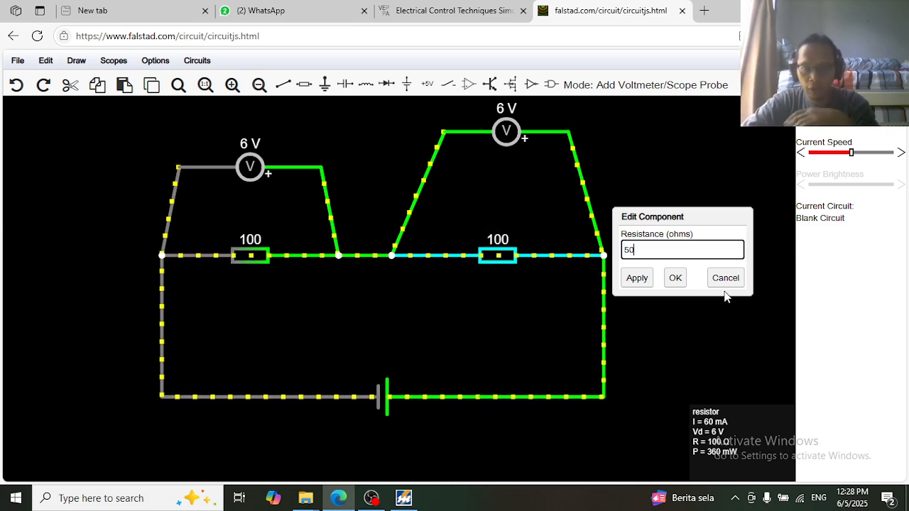
{"action": "left_click", "coordinate": [637, 278]}
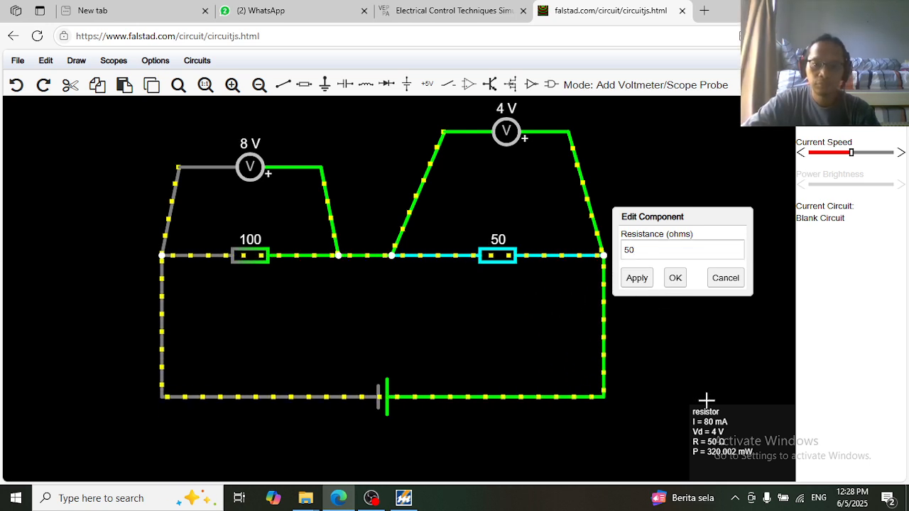
{"action": "left_click", "coordinate": [675, 278]}
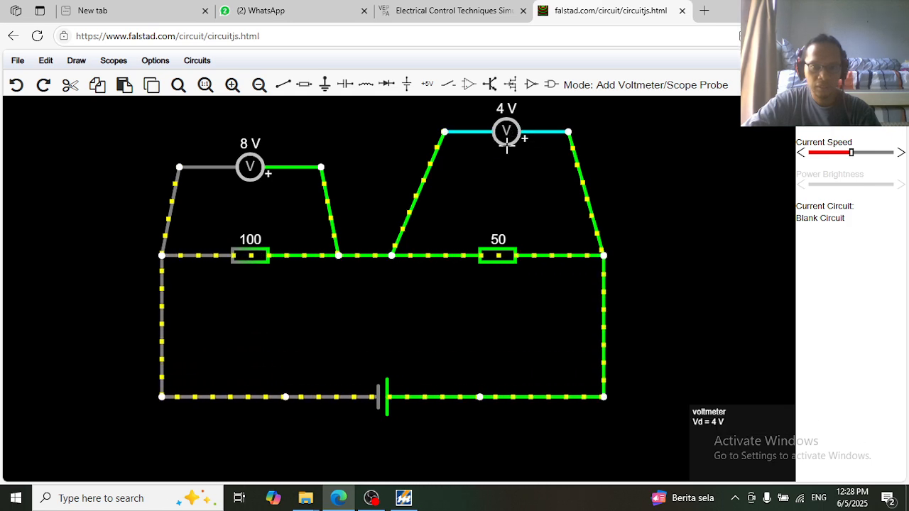
{"action": "left_click_drag", "start_coordinate": [506, 147], "coordinate": [510, 204]}
{"action": "key", "text": "ctrl+z"}
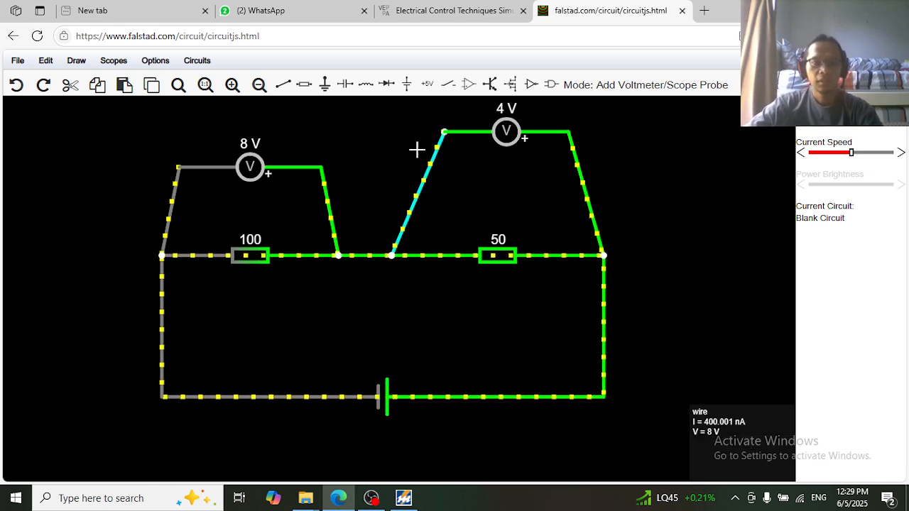
{"action": "mouse_move", "coordinate": [545, 96]}
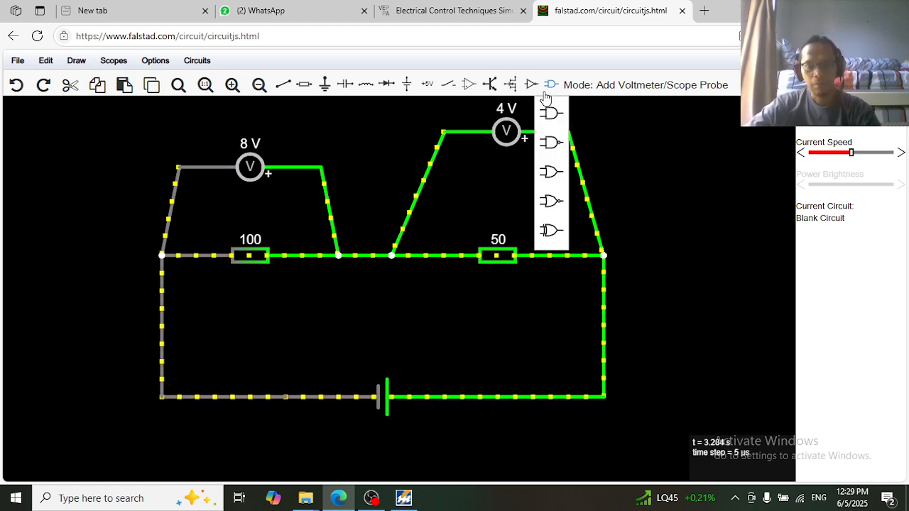
Set the 50 Ω resistor to 10 Ω so the meters show 10.909 V and 1.091 V
{"action": "double_click", "coordinate": [504, 257]}
{"action": "left_click_drag", "start_coordinate": [430, 233], "coordinate": [654, 236]}
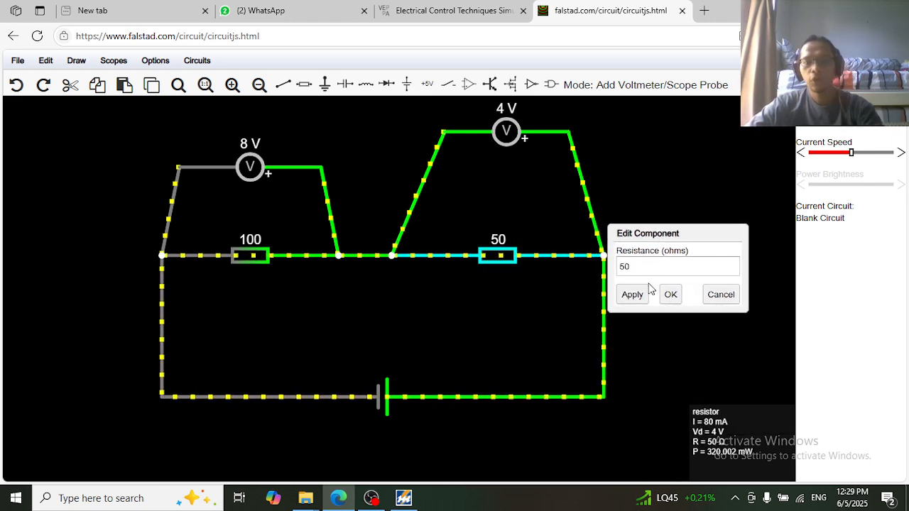
{"action": "left_click", "coordinate": [621, 273]}
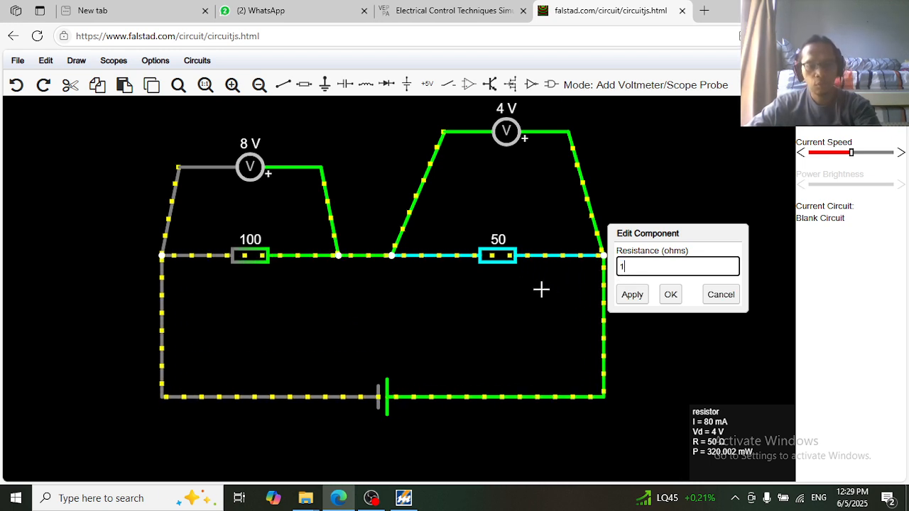
{"action": "type", "text": "10"}
{"action": "left_click", "coordinate": [636, 303]}
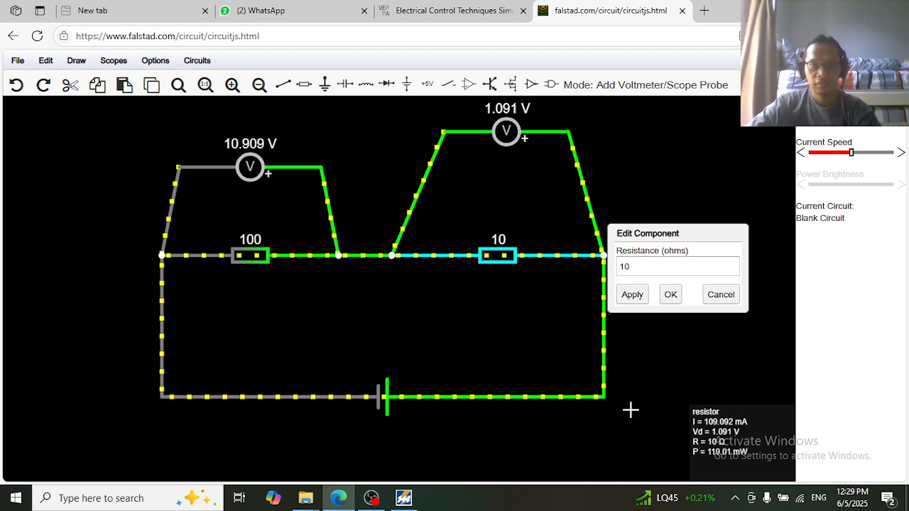
{"action": "left_click", "coordinate": [673, 303]}
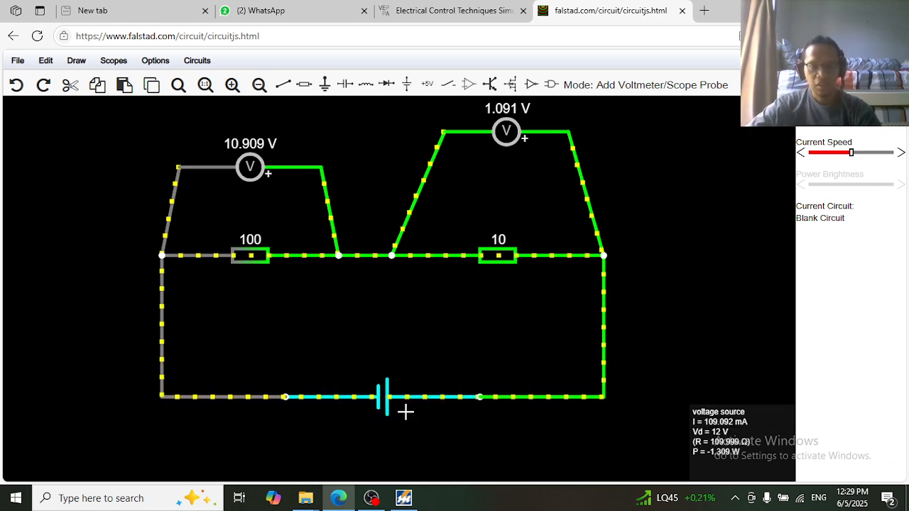
Adjust the view around the circuit and select Outputs and Labels > Add Text
{"action": "scroll", "coordinate": [388, 276], "scroll_direction": "down", "scroll_amount": 2}
{"action": "scroll", "coordinate": [390, 276], "scroll_direction": "down", "scroll_amount": 1}
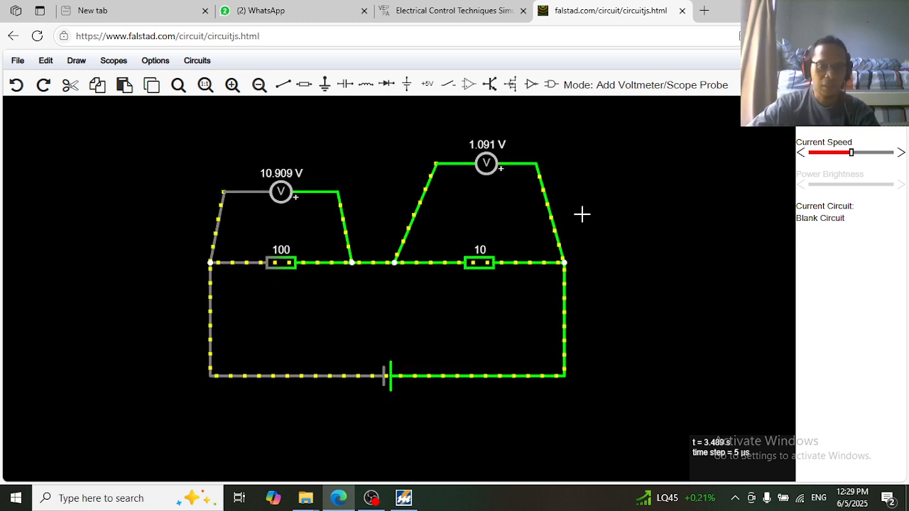
{"action": "left_click_drag", "start_coordinate": [580, 208], "coordinate": [590, 225]}
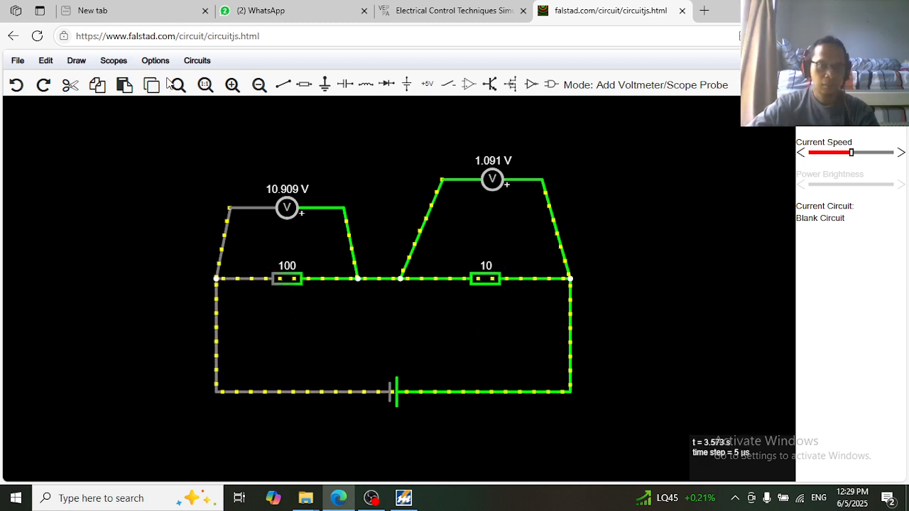
{"action": "left_click", "coordinate": [78, 63]}
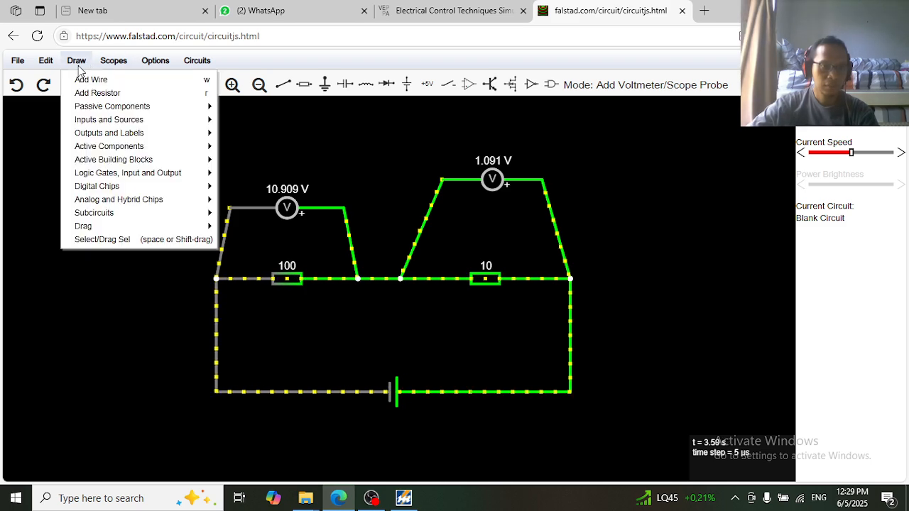
{"action": "mouse_move", "coordinate": [119, 125]}
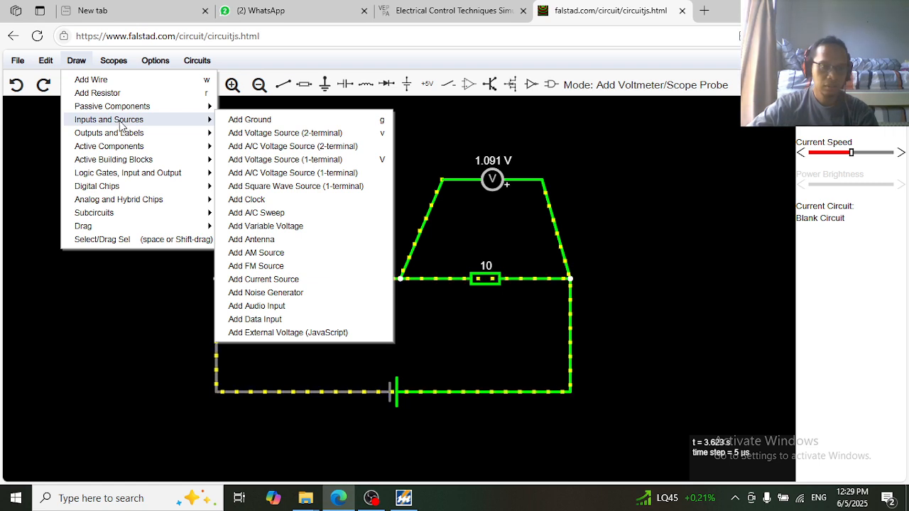
{"action": "mouse_move", "coordinate": [112, 71]}
{"action": "mouse_move", "coordinate": [64, 66]}
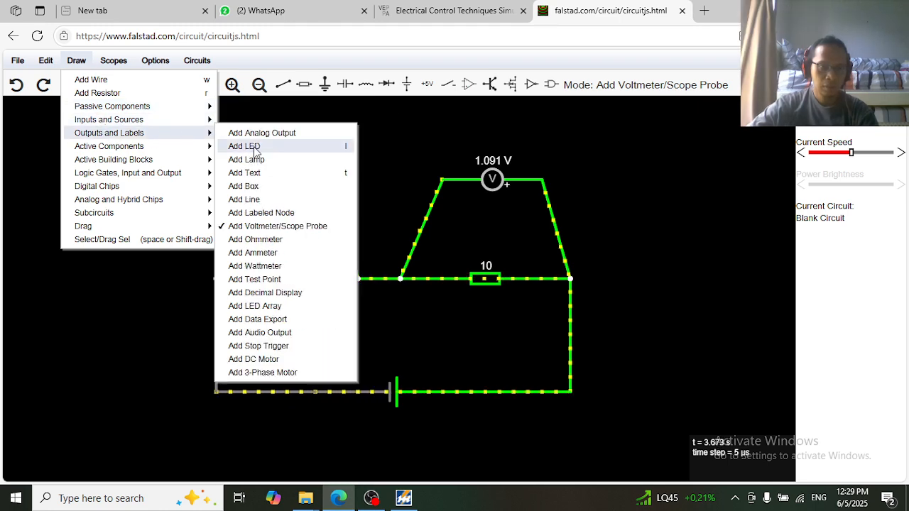
{"action": "left_click", "coordinate": [249, 174]}
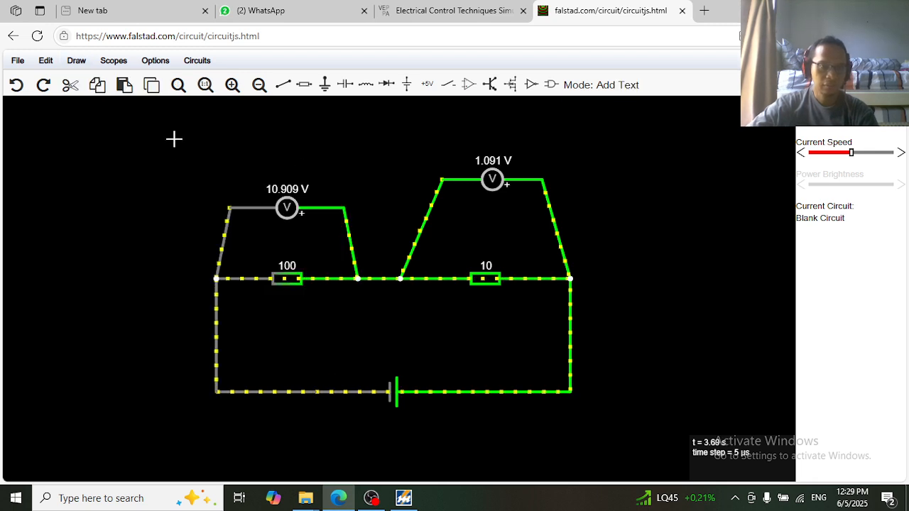
Add a text label above the circuit containing the author's full name
{"action": "left_click_drag", "start_coordinate": [174, 139], "coordinate": [211, 133]}
{"action": "double_click", "coordinate": [247, 142]}
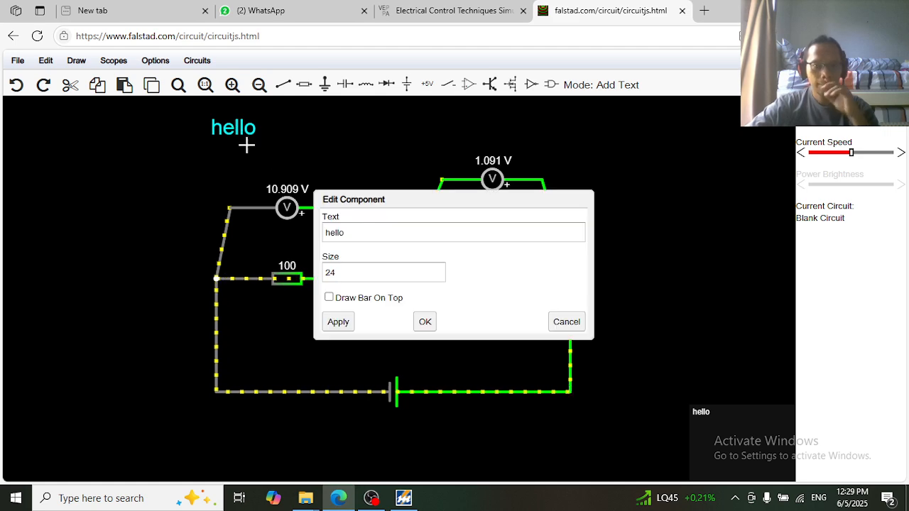
{"action": "double_click", "coordinate": [361, 228]}
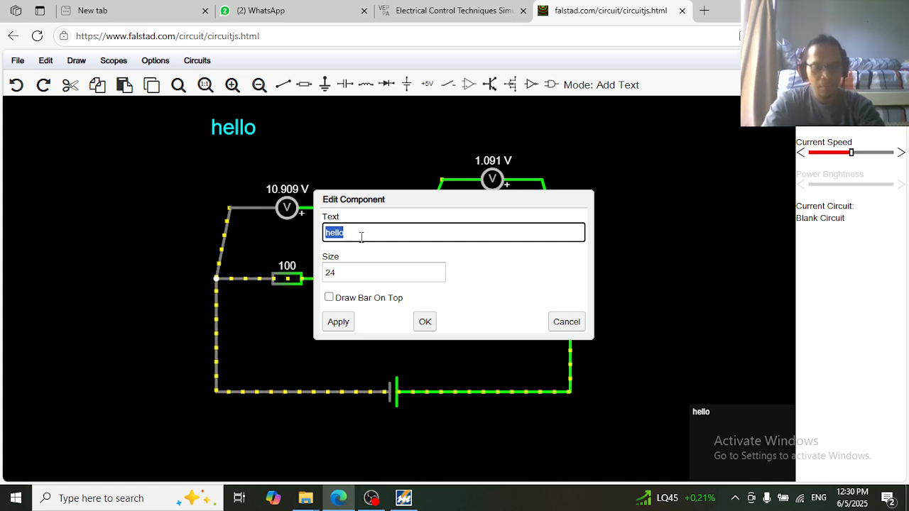
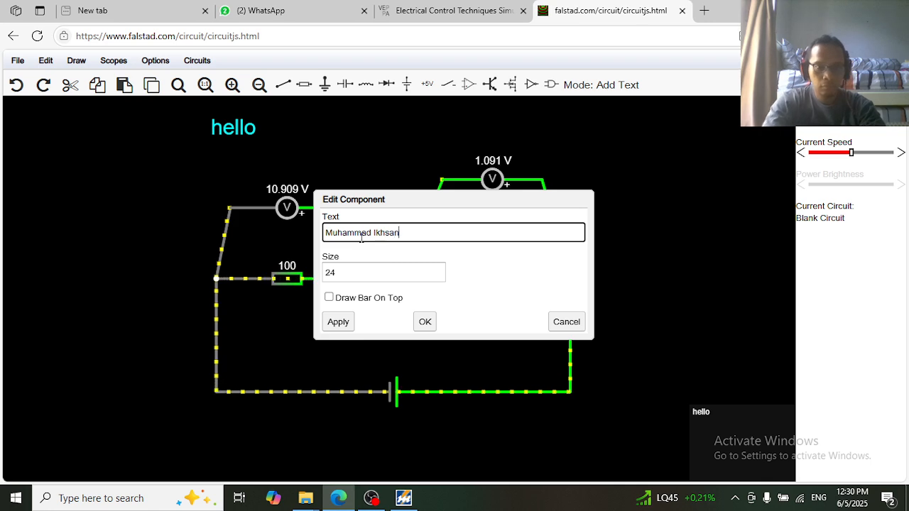
{"action": "left_click", "coordinate": [338, 325]}
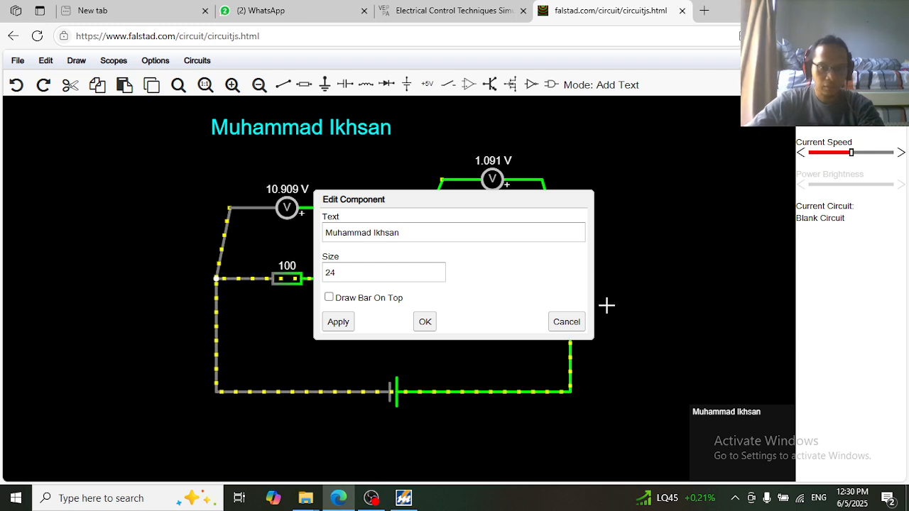
{"action": "left_click", "coordinate": [424, 325]}
Add a second text label below the name containing the student ID number
{"action": "left_click", "coordinate": [222, 162]}
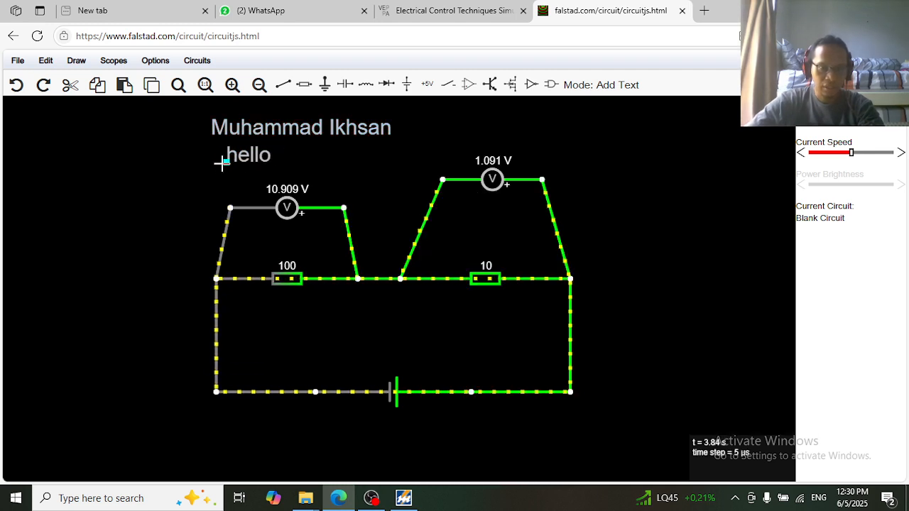
{"action": "double_click", "coordinate": [231, 156]}
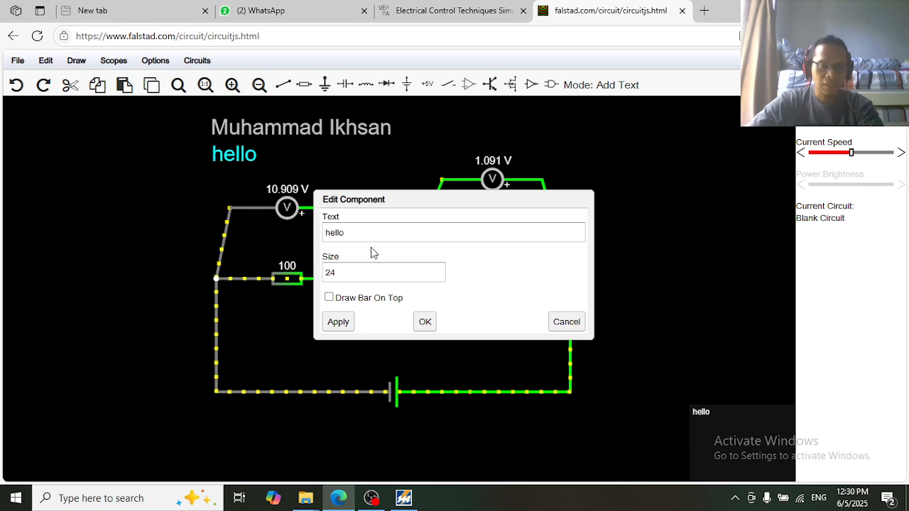
{"action": "double_click", "coordinate": [346, 234]}
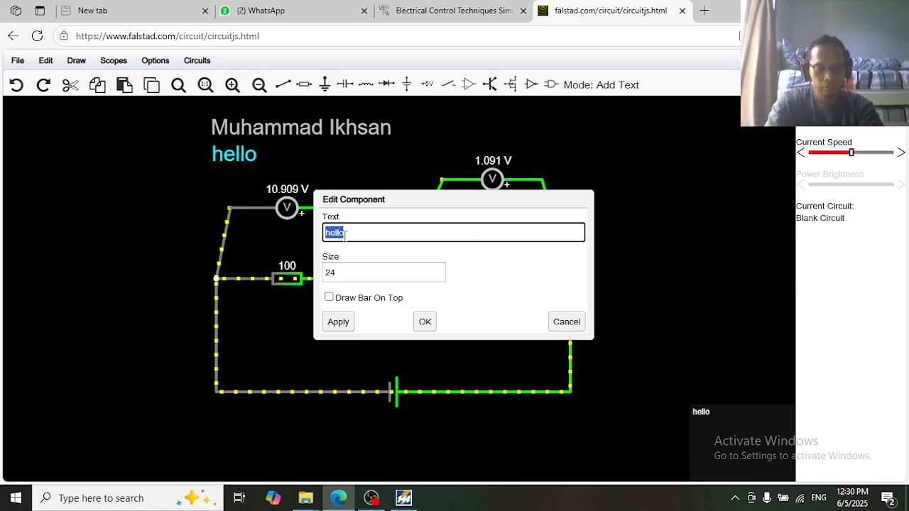
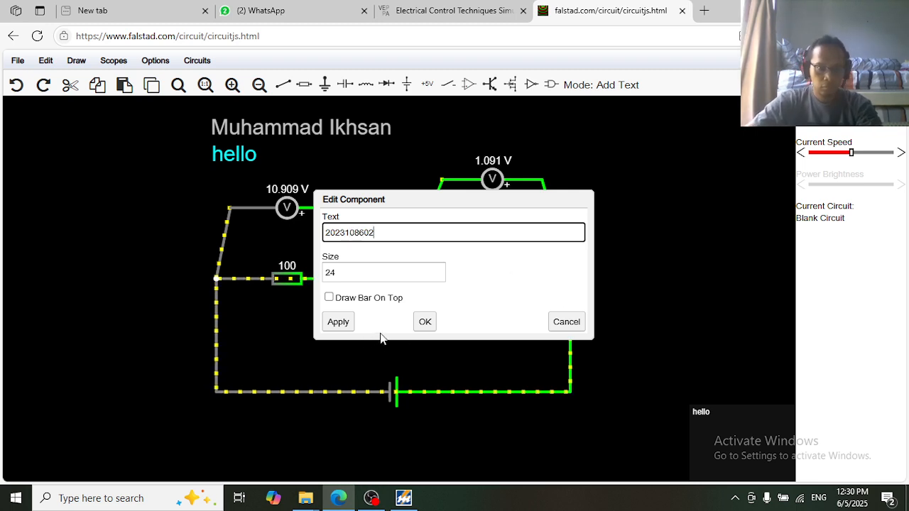
{"action": "left_click", "coordinate": [425, 323]}
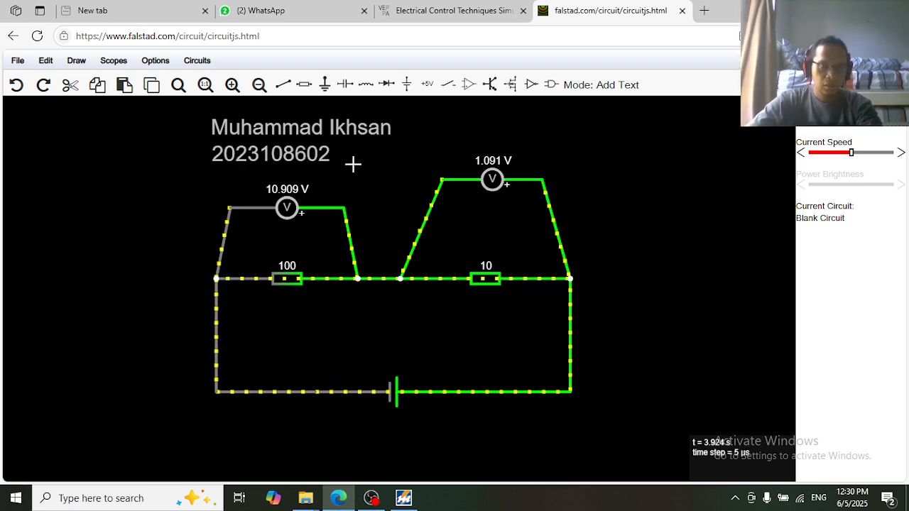
Place a text label right of the student ID and change its text to 'SKK II E/F'
{"action": "left_click_drag", "start_coordinate": [369, 152], "coordinate": [347, 159]}
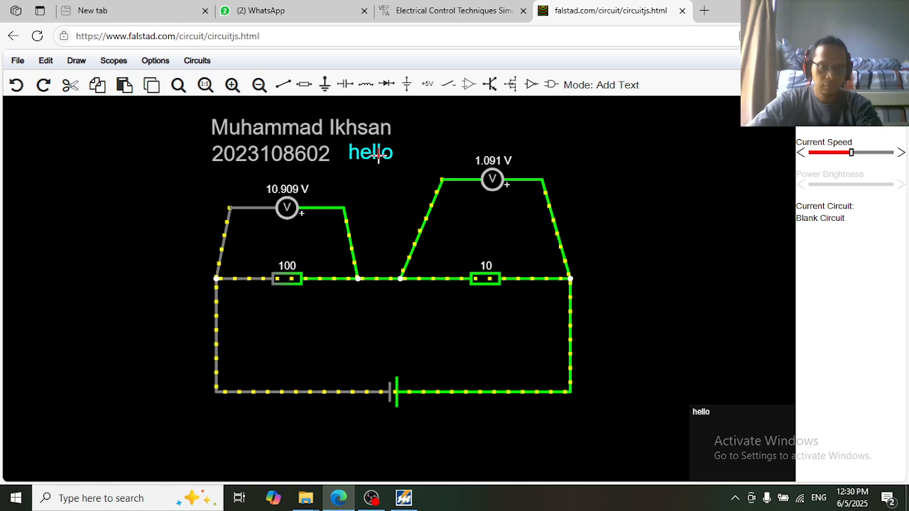
{"action": "double_click", "coordinate": [379, 156]}
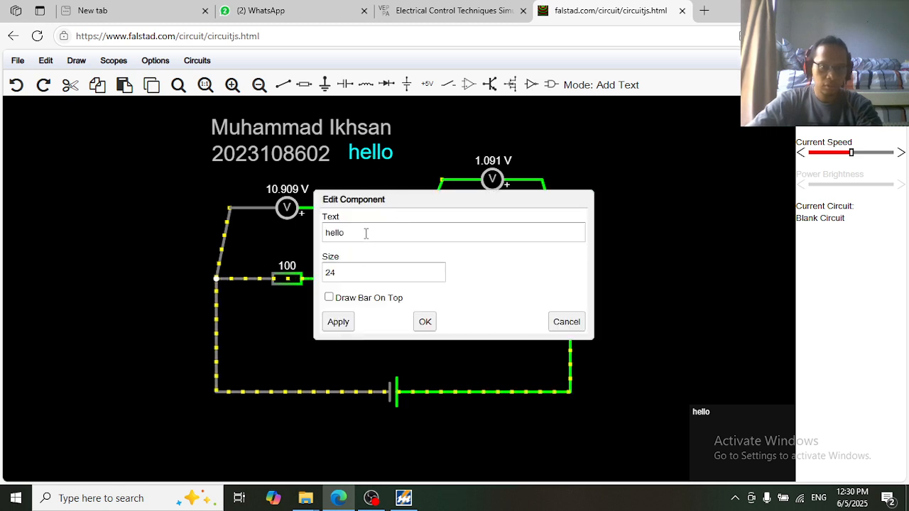
{"action": "left_click_drag", "start_coordinate": [366, 233], "coordinate": [308, 232]}
{"action": "type", "text": "S"}
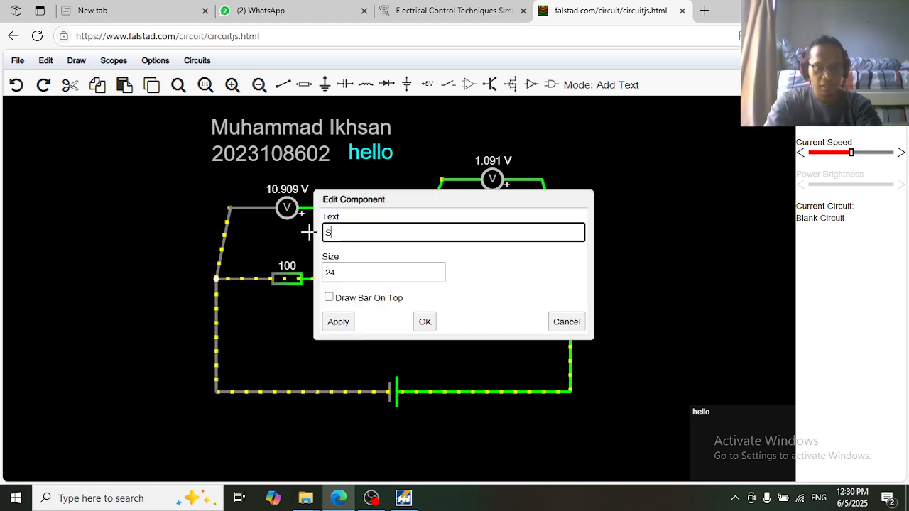
{"action": "type", "text": "KK II"}
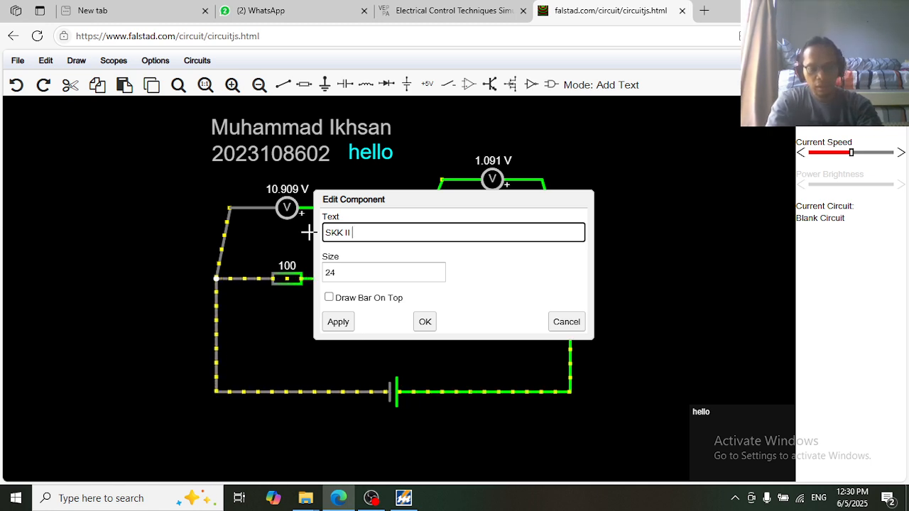
{"action": "type", "text": "E"}
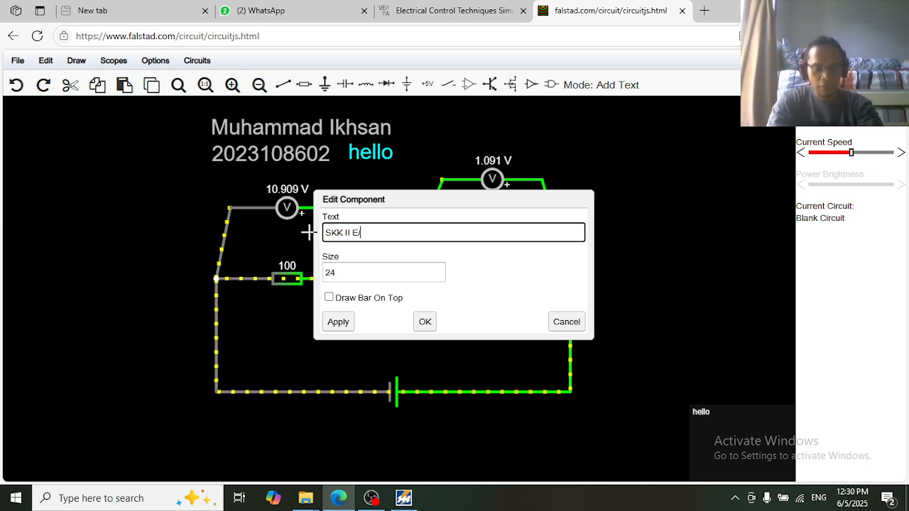
{"action": "type", "text": "/F"}
{"action": "left_click", "coordinate": [340, 324]}
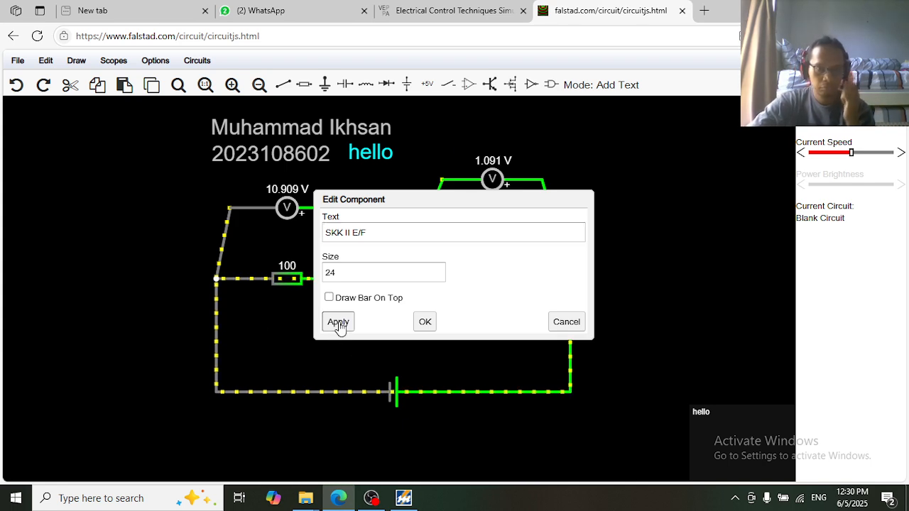
{"action": "left_click", "coordinate": [427, 321]}
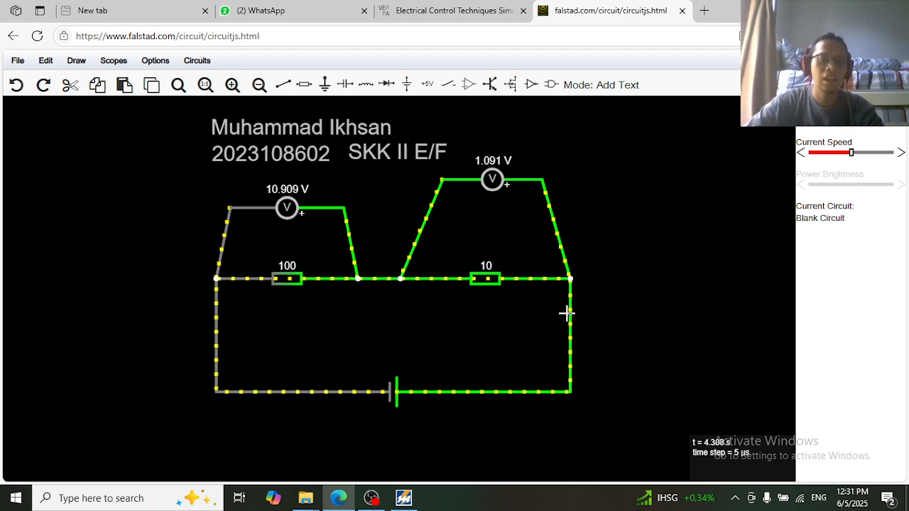
Add the caption 'Konsep rangkaian pembagi tegangan' below the circuit, then switch to OBS Studio
{"action": "left_click_drag", "start_coordinate": [272, 440], "coordinate": [229, 445]}
{"action": "left_click", "coordinate": [256, 441]}
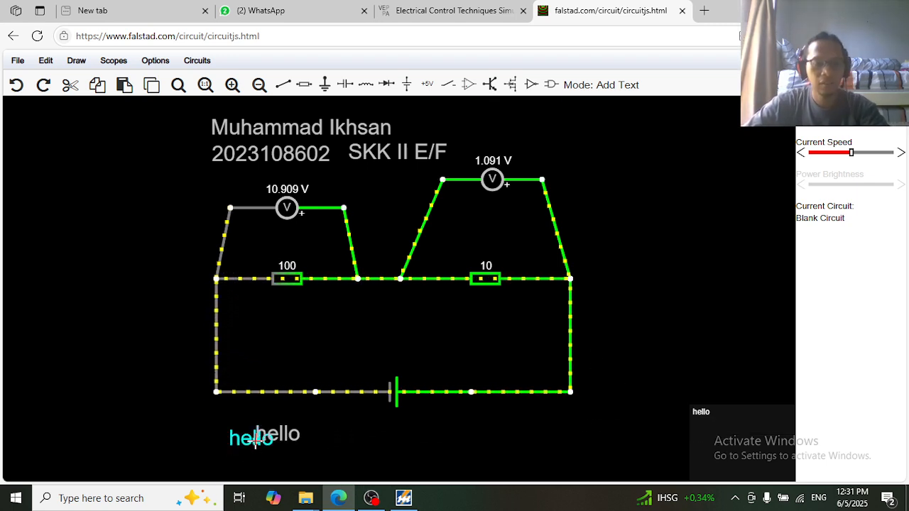
{"action": "key", "text": "ctrl+z"}
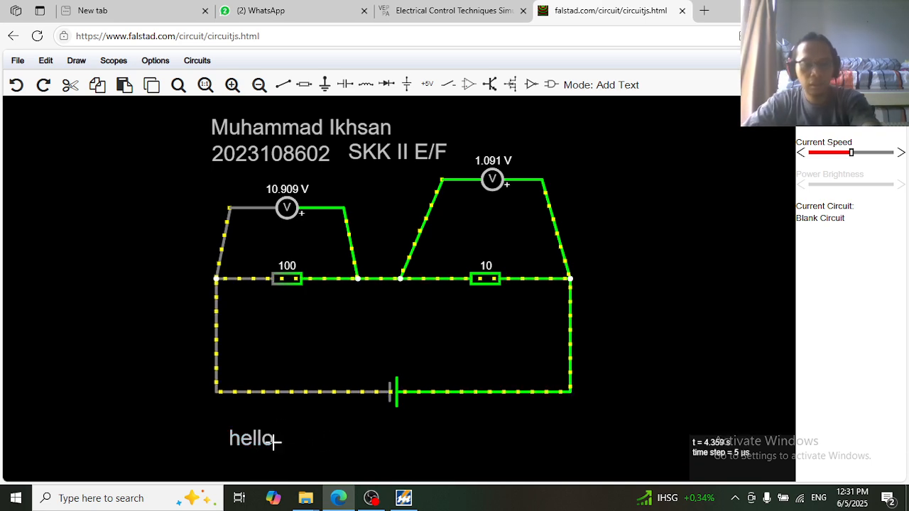
{"action": "double_click", "coordinate": [243, 441]}
{"action": "double_click", "coordinate": [363, 229]}
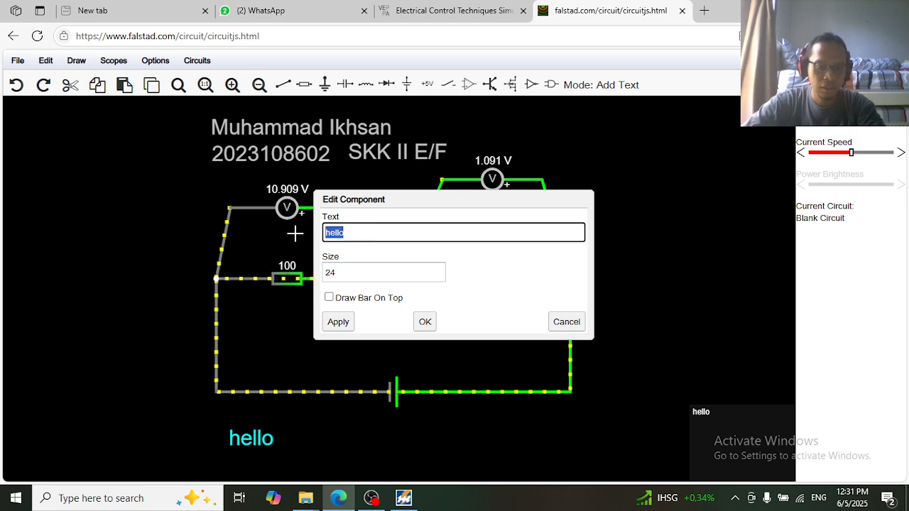
{"action": "type", "text": "Kcnep"}
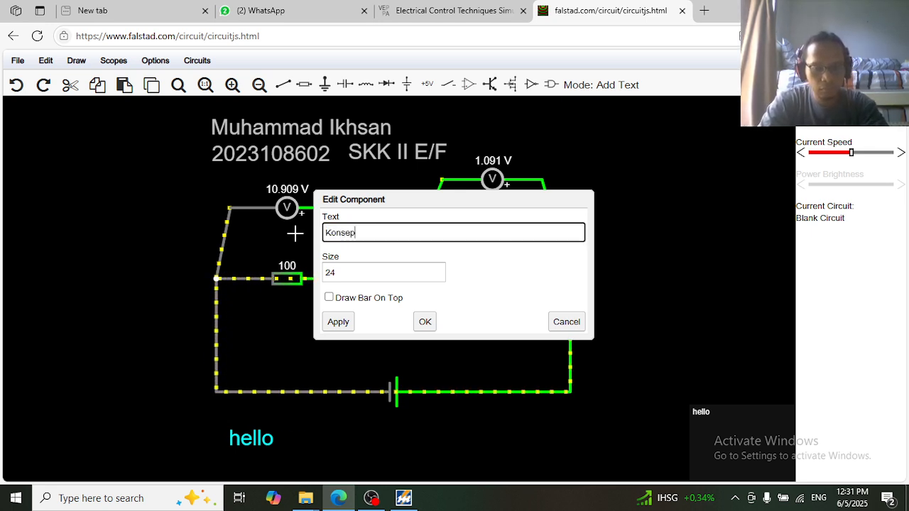
{"action": "type", "text": " rangkaian pem"}
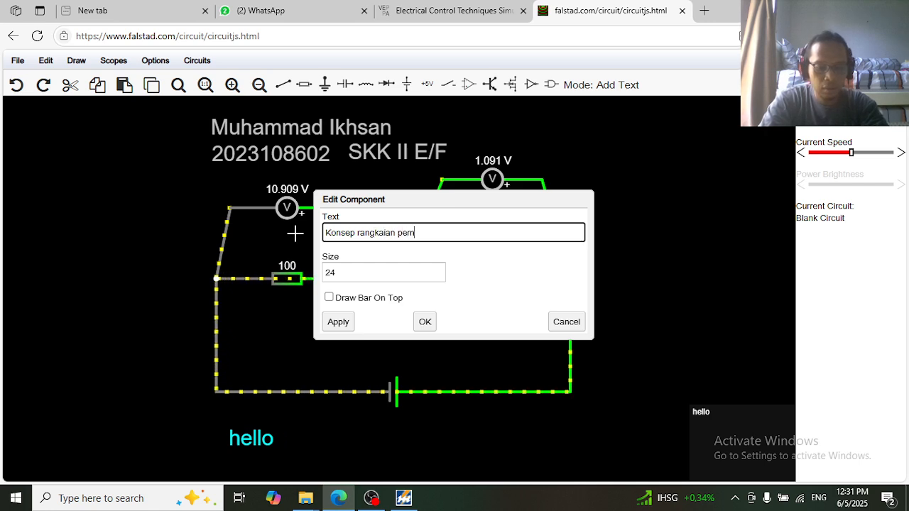
{"action": "type", "text": "gangan"}
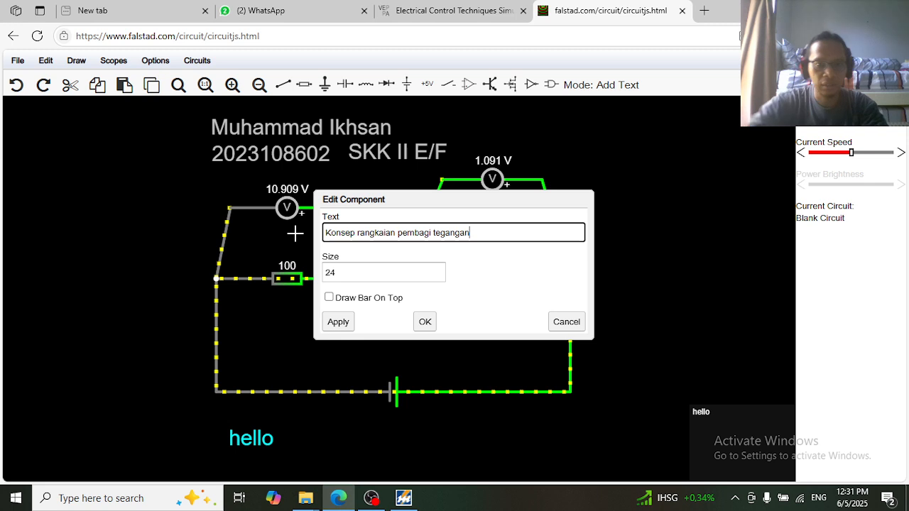
{"action": "left_click", "coordinate": [346, 325]}
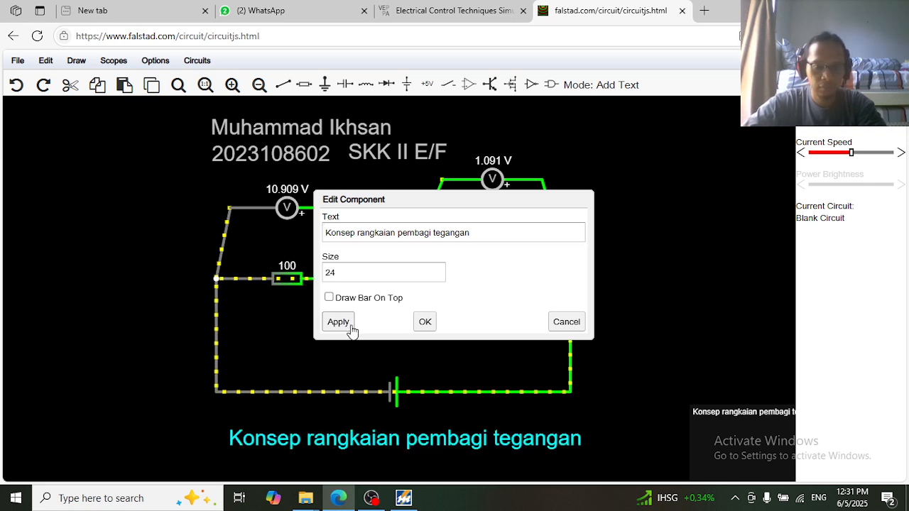
{"action": "left_click", "coordinate": [424, 326]}
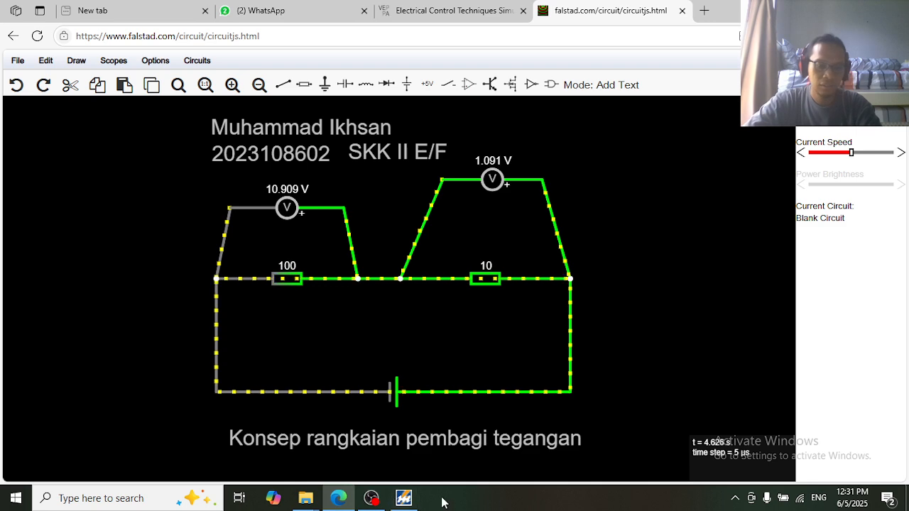
{"action": "mouse_move", "coordinate": [372, 501]}
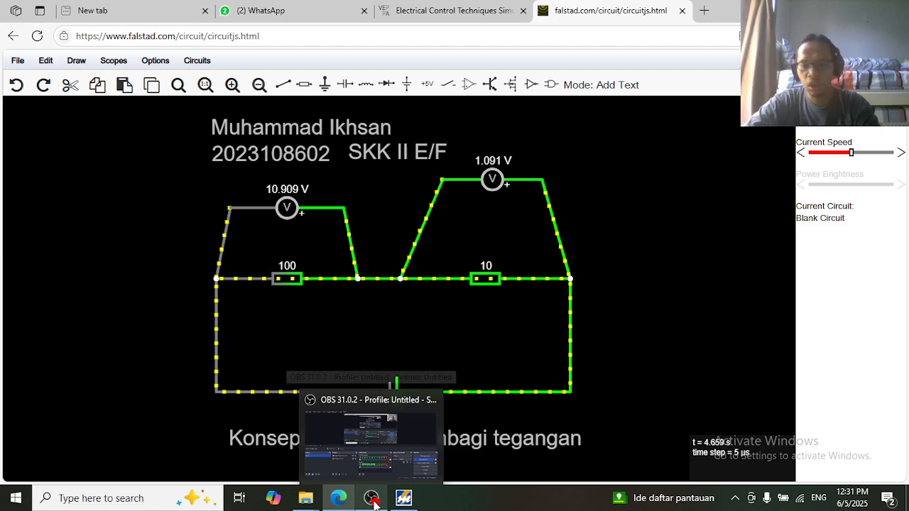
{"action": "left_click", "coordinate": [372, 500]}
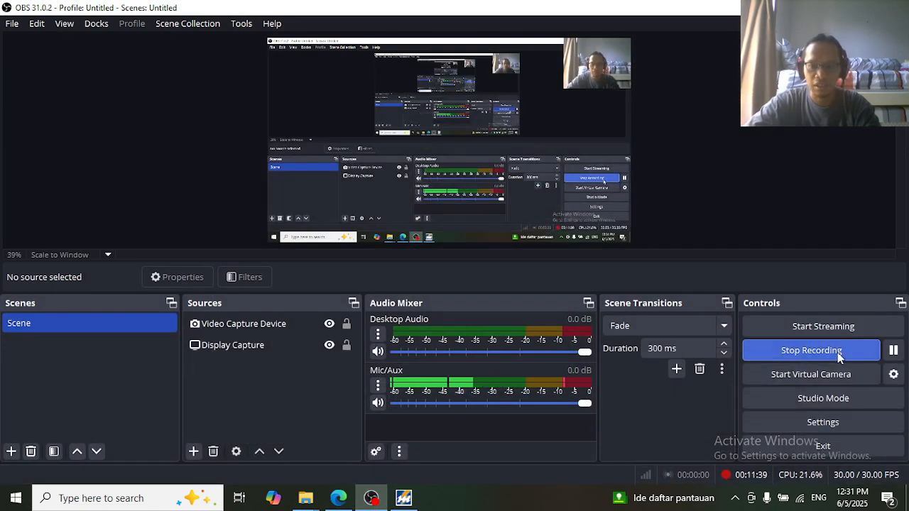